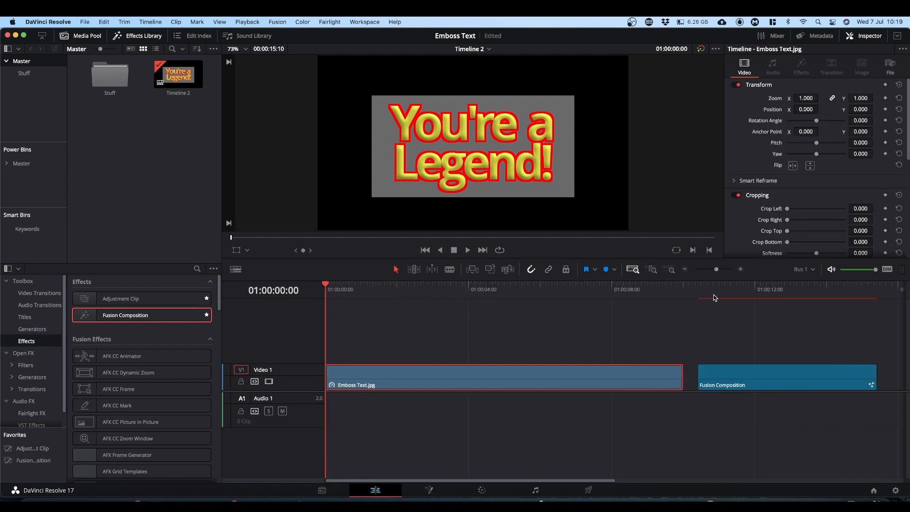
Open the Fusion Composition clip on the Fusion page and move MediaOut1 to the far end of the node graph
left_click(713, 291)
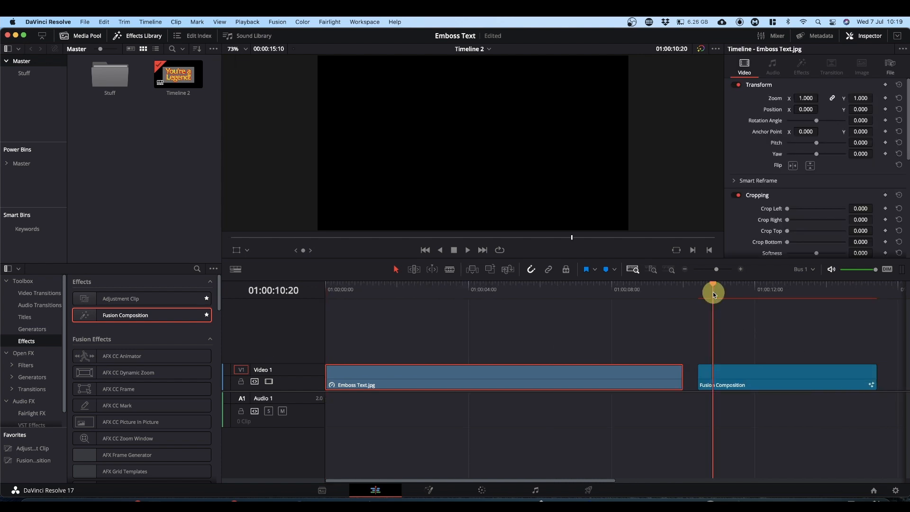
left_click(430, 490)
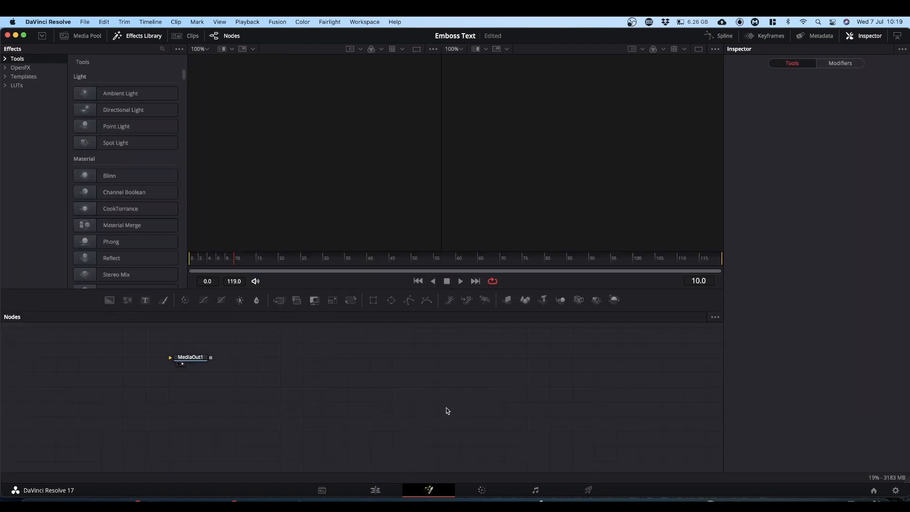
left_click_drag(191, 357, 642, 402)
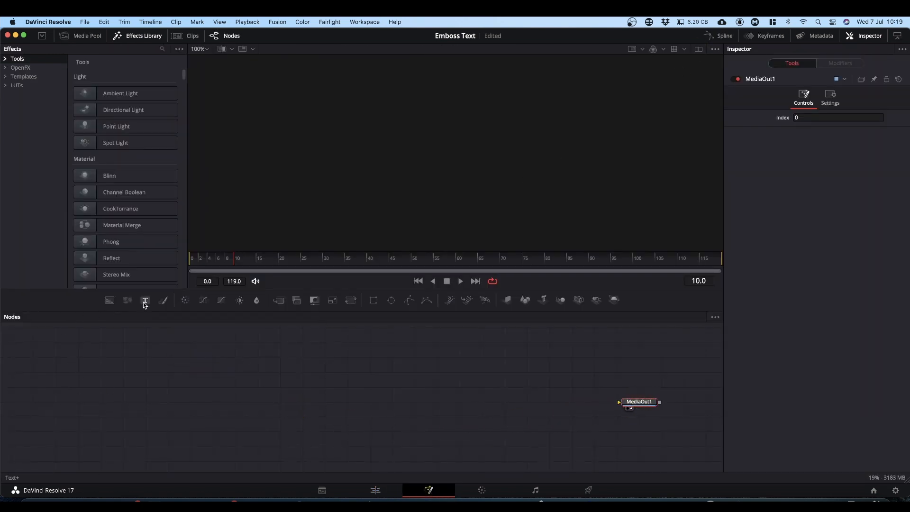
Add a Text+ node reading the person's first name followed by "is", with "Great!" on a second line, and show it in the viewer
left_click_drag(145, 302, 242, 364)
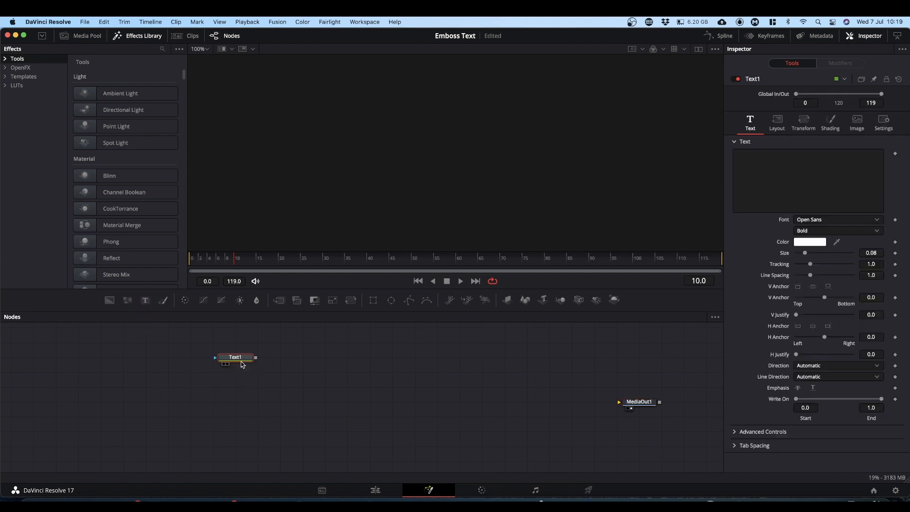
left_click(785, 172)
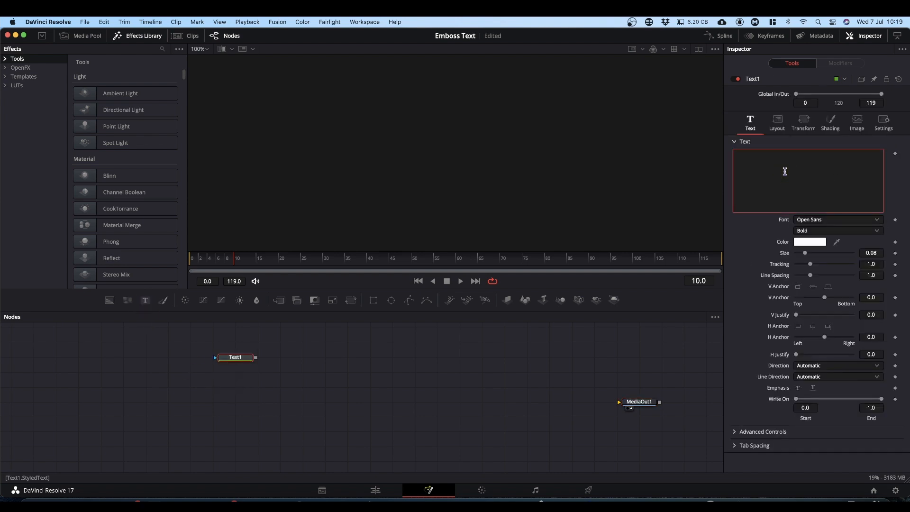
type("Simo")
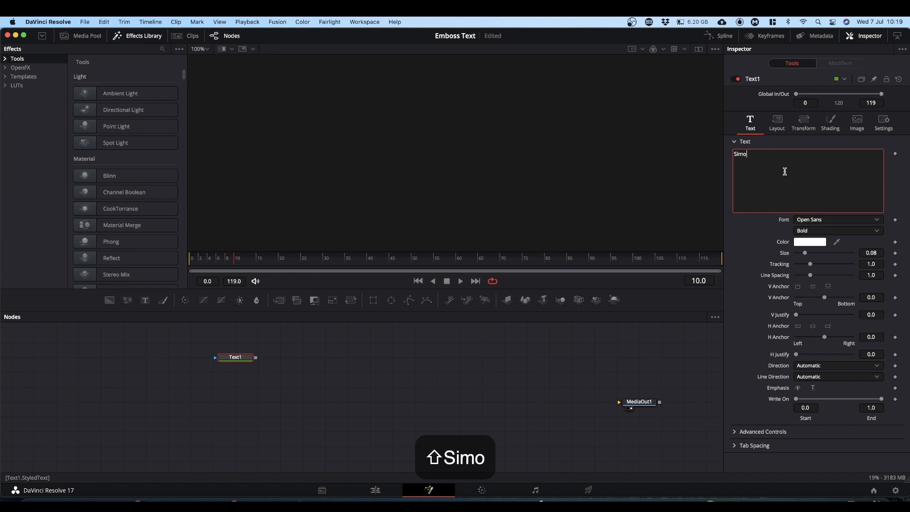
type("n is")
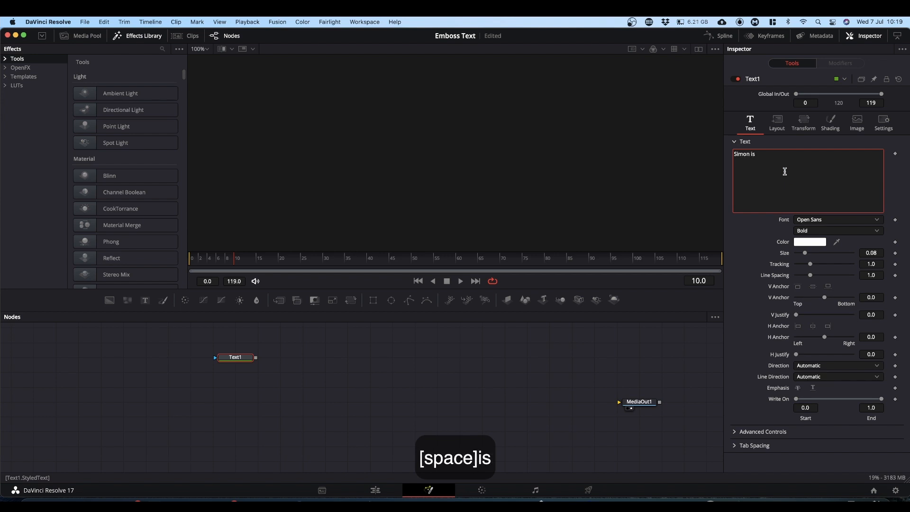
key("Return")
type("Great!")
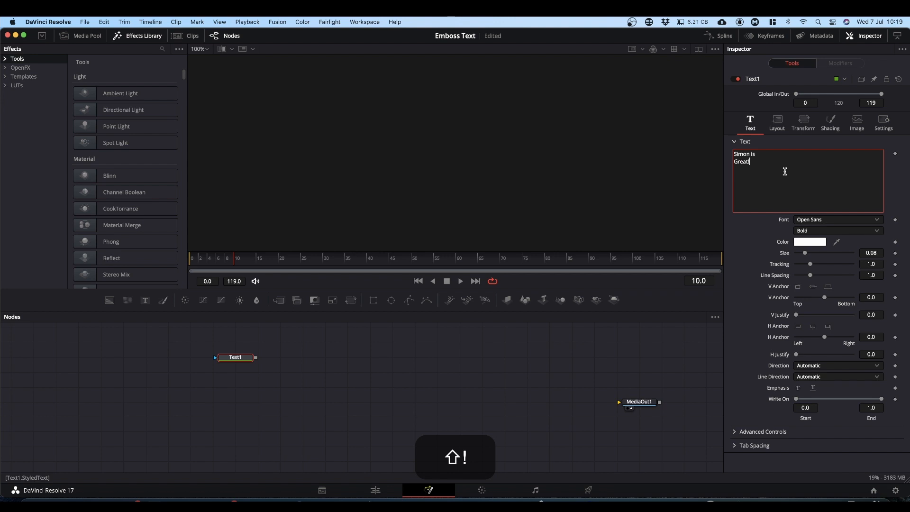
left_click_drag(237, 357, 380, 209)
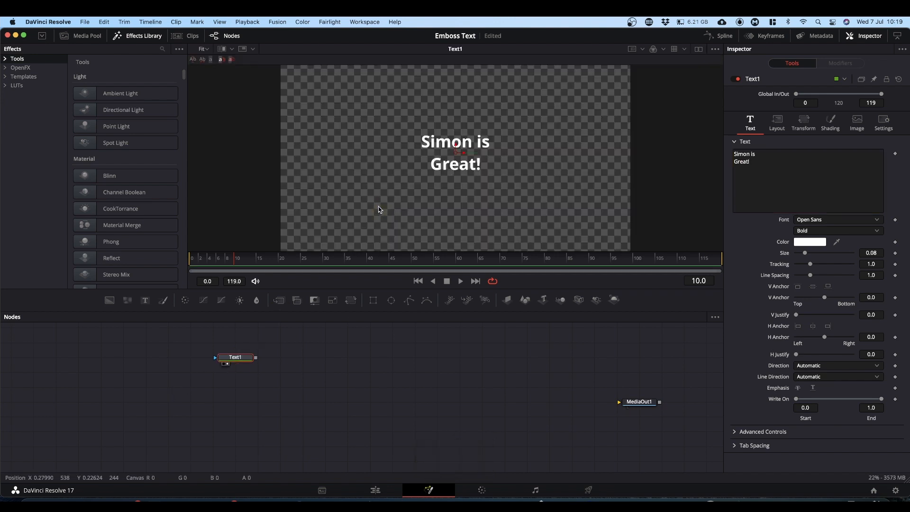
Set the Text1 font to Rubik Black Italic and its size to about 0.1142
left_click(827, 221)
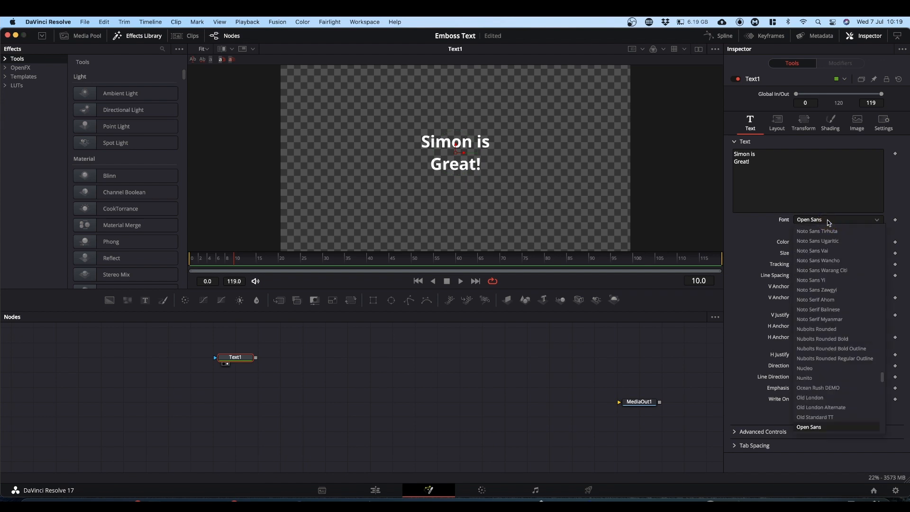
type("ru")
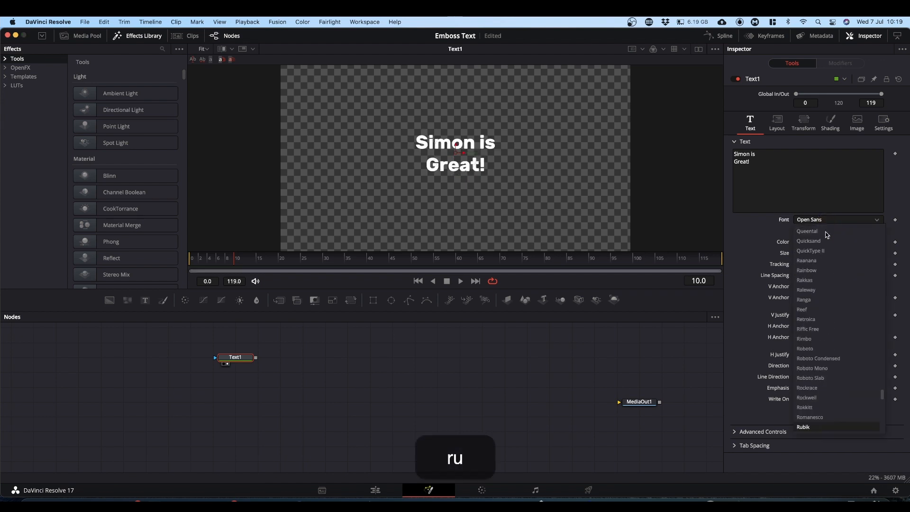
scroll(815, 360, "down", 5)
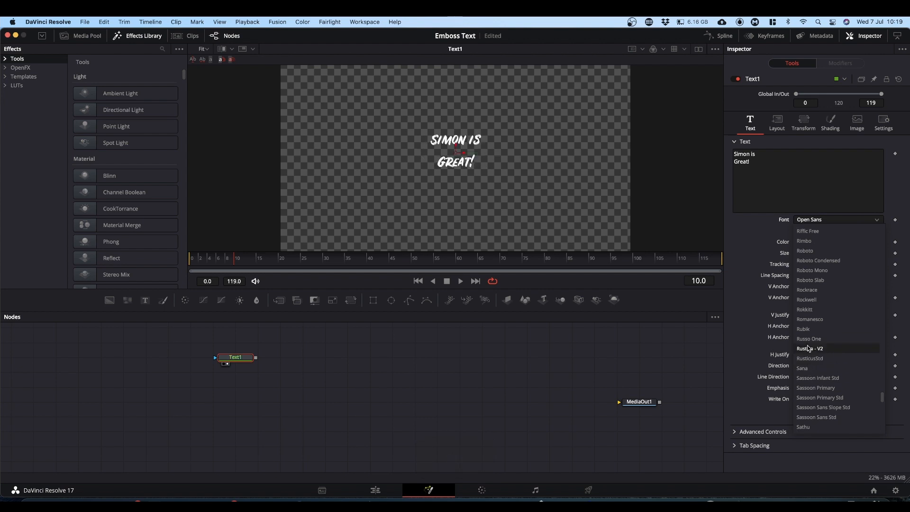
left_click(808, 329)
left_click(802, 231)
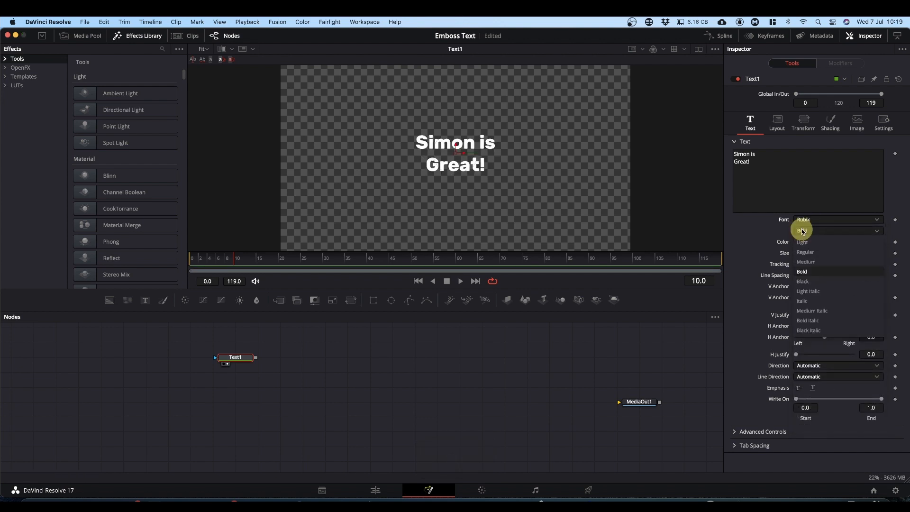
left_click(811, 330)
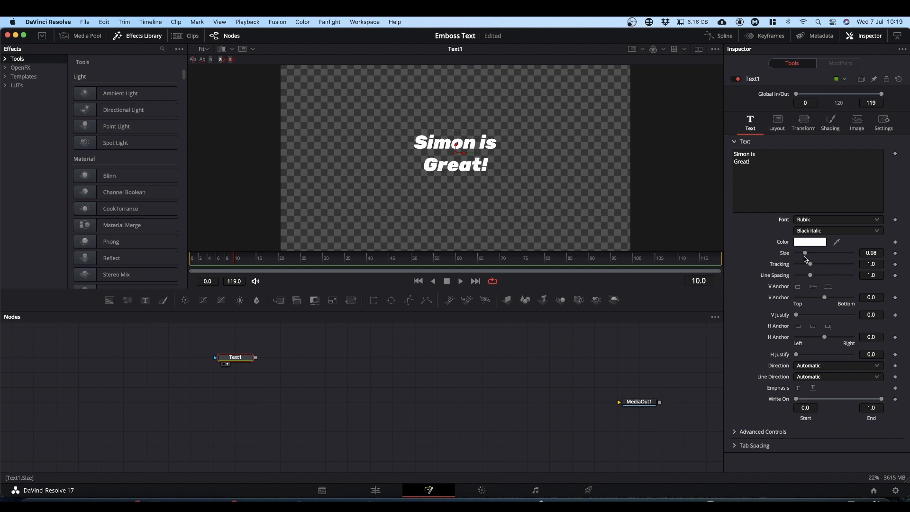
left_click_drag(806, 253, 811, 255)
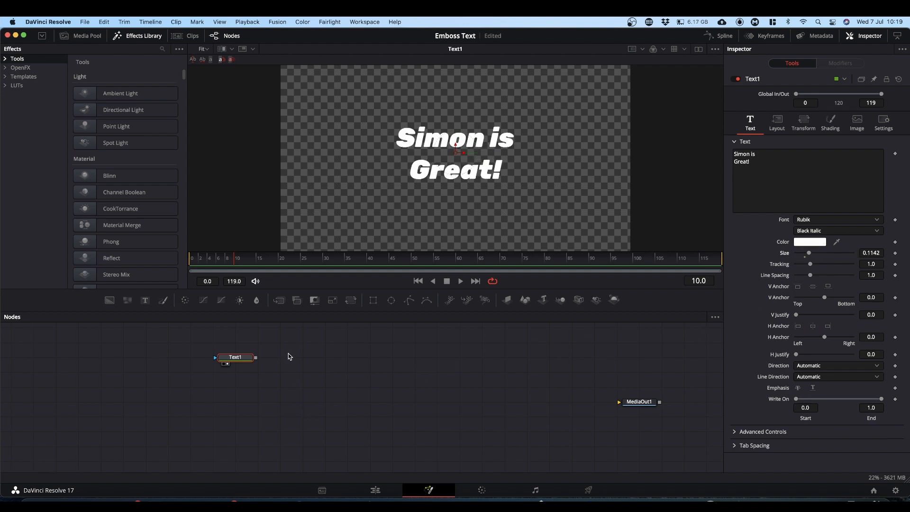
Feed Text1 into a new Blur node below it, shown in the viewer, with a blur size of about 7.9
left_click_drag(226, 363, 270, 350)
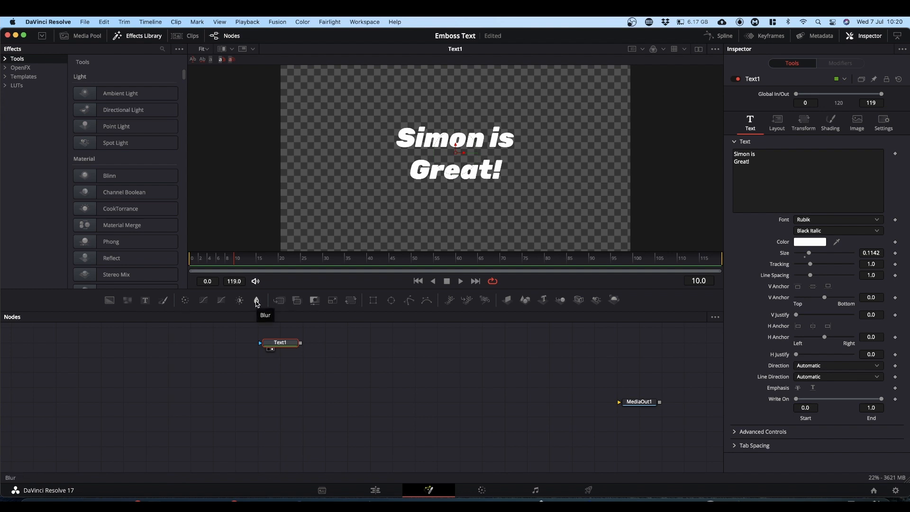
left_click_drag(256, 303, 234, 403)
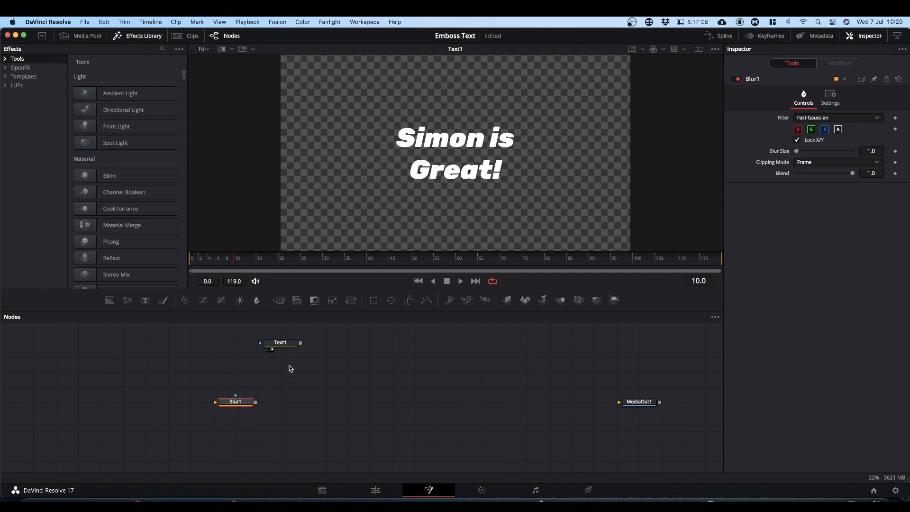
left_click_drag(300, 342, 407, 174)
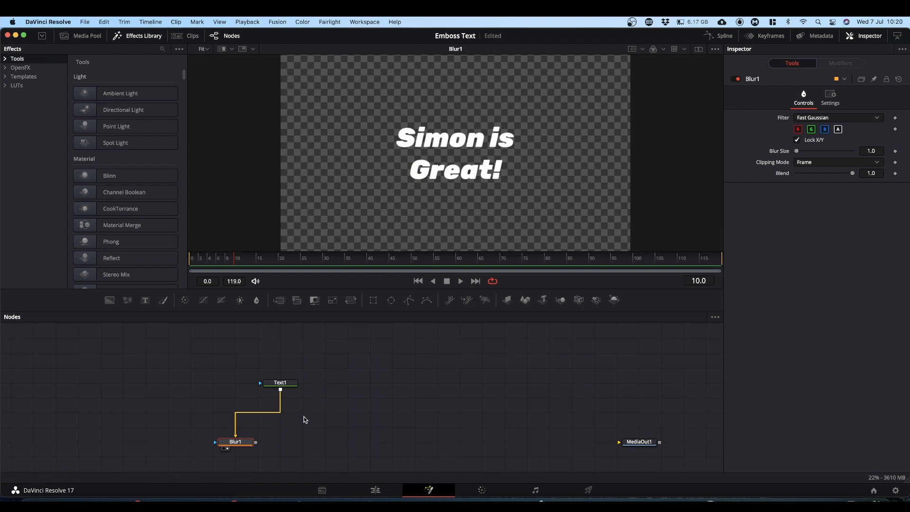
scroll(304, 420, "down", 2)
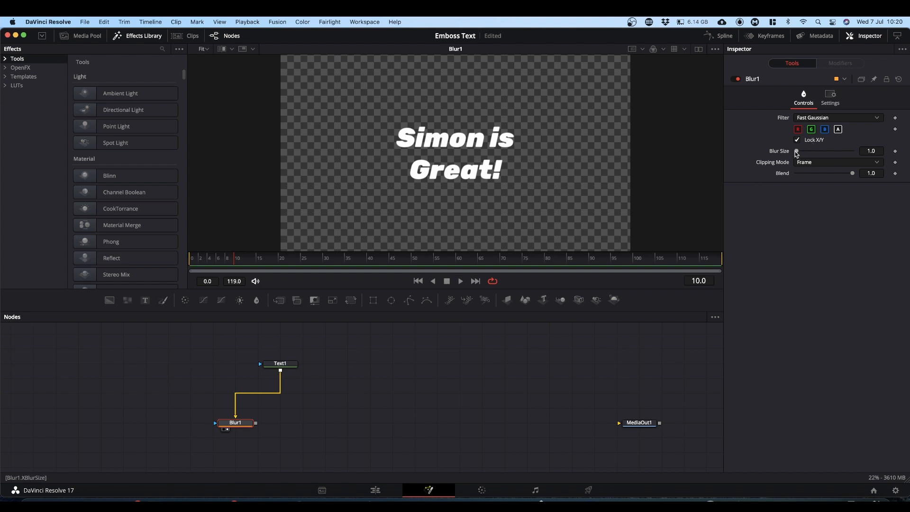
mouse_move(799, 152)
left_mouse_down()
mouse_move(823, 153)
mouse_move(800, 154)
left_mouse_up()
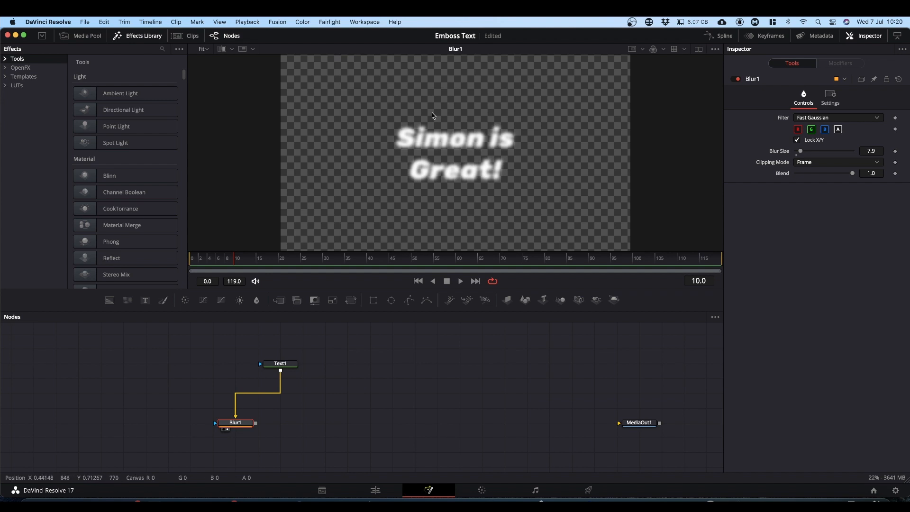
Add a Create Bump Map node fed by Blur1 and show it in the viewer
left_click(316, 429)
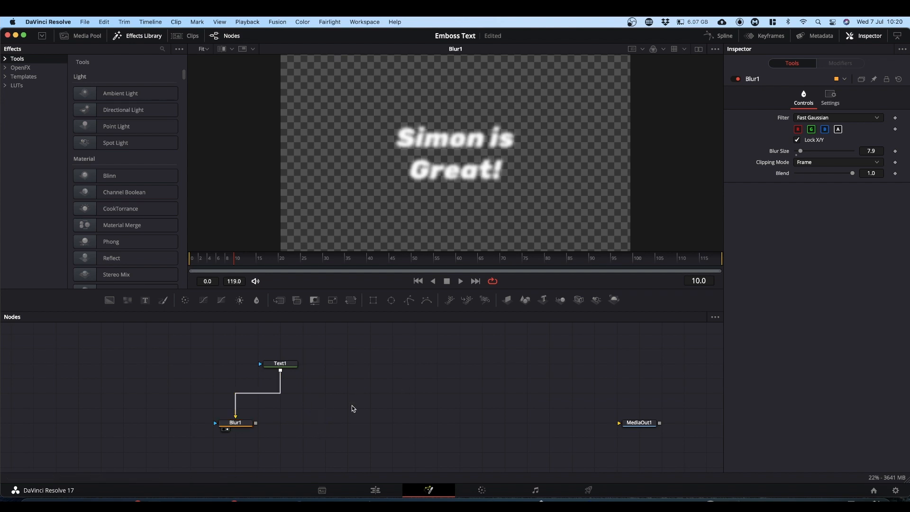
key("shift+space")
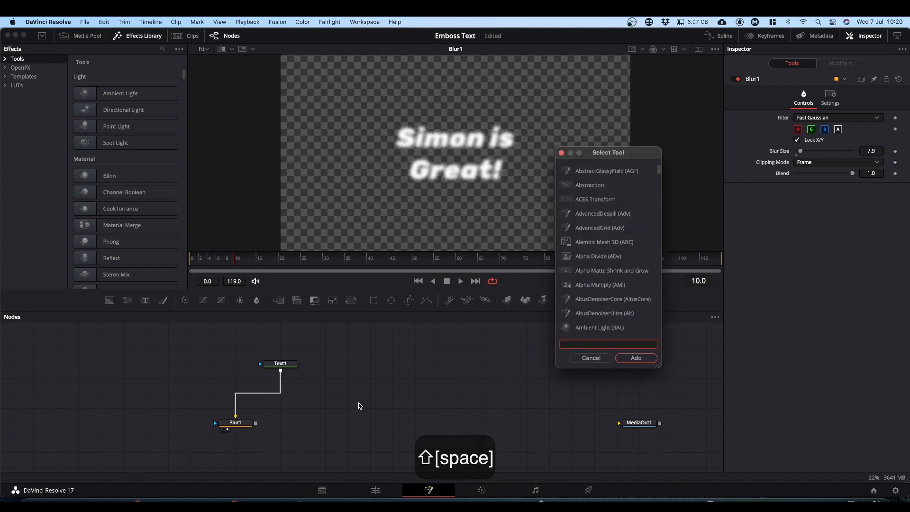
type("bump")
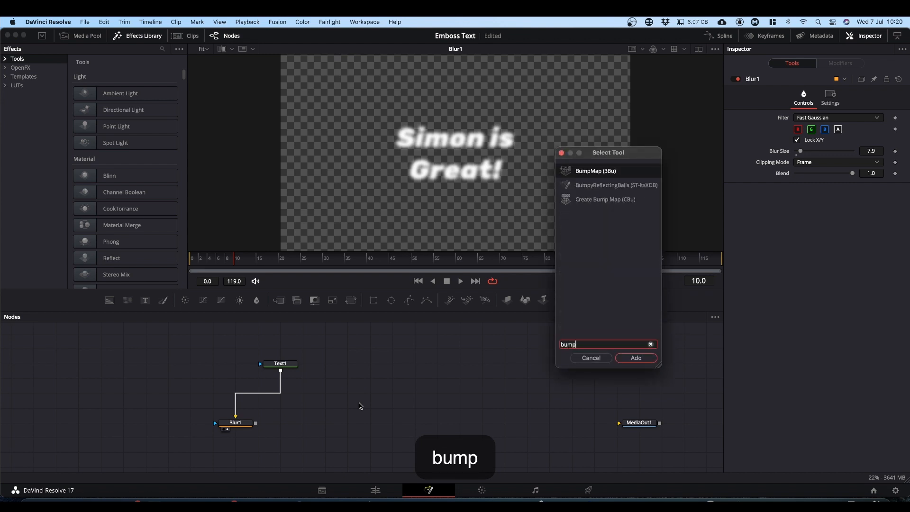
left_click(594, 200)
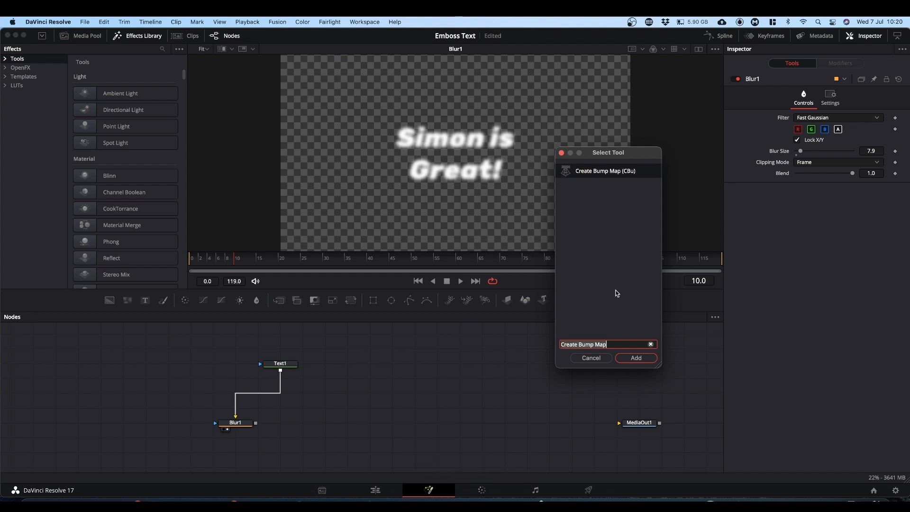
left_click(637, 358)
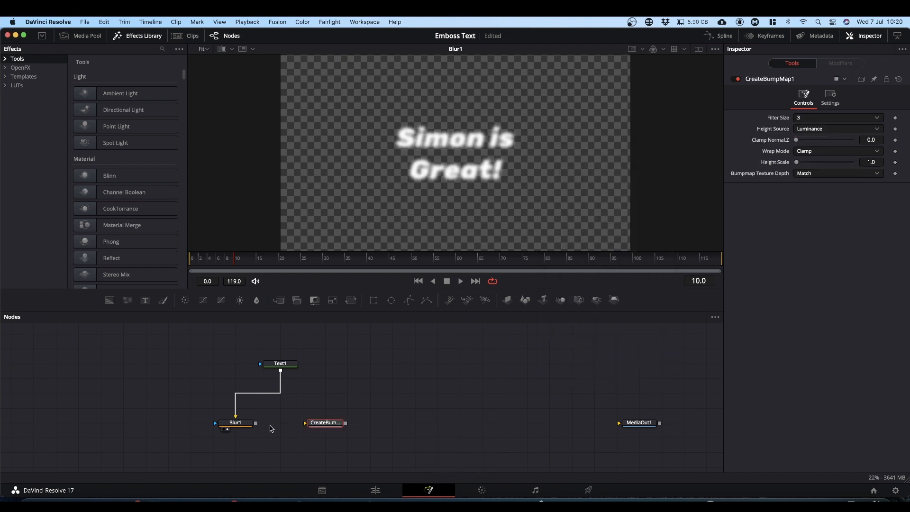
left_click_drag(256, 423, 327, 424)
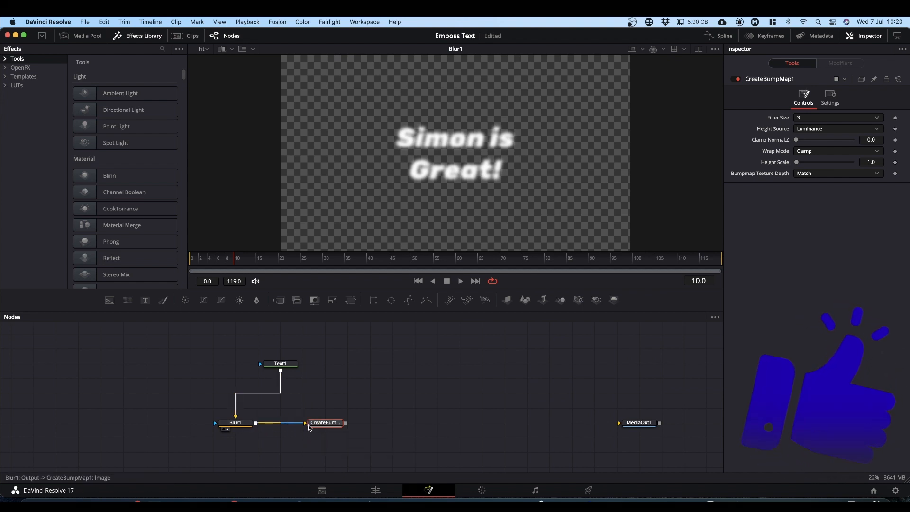
left_click_drag(311, 424, 467, 196)
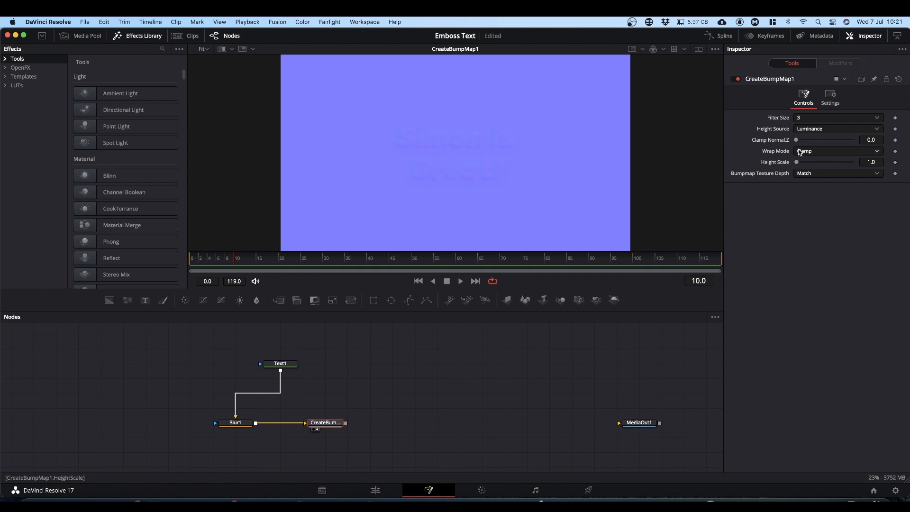
Set the bump map's Height Scale to about 17.32 and save the project
left_click(797, 162)
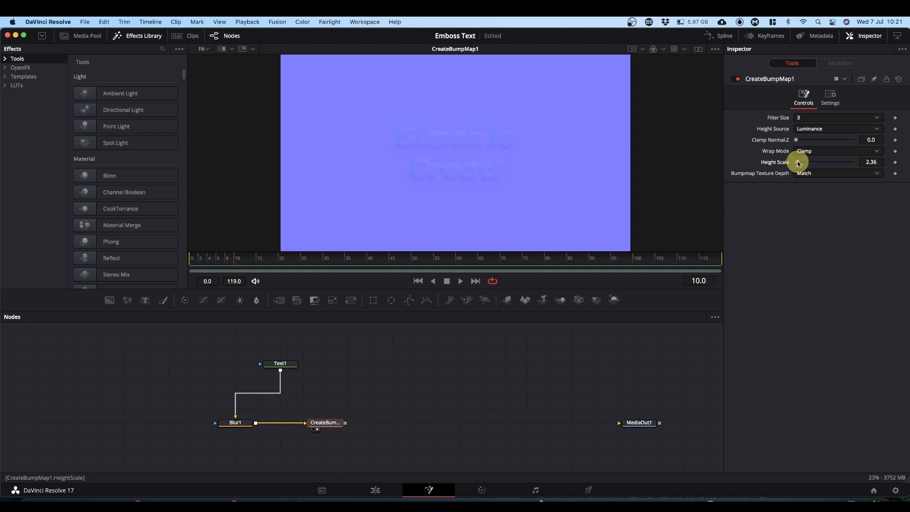
left_click_drag(799, 164, 805, 163)
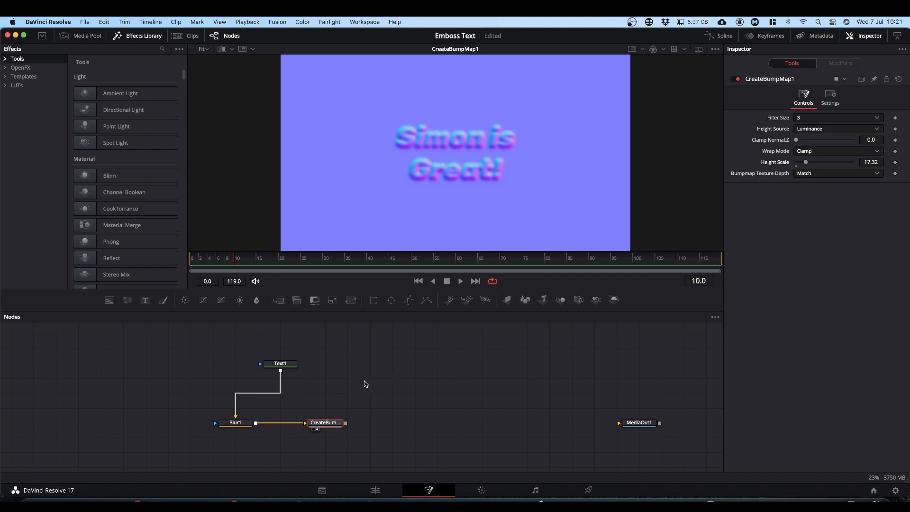
key("super+s")
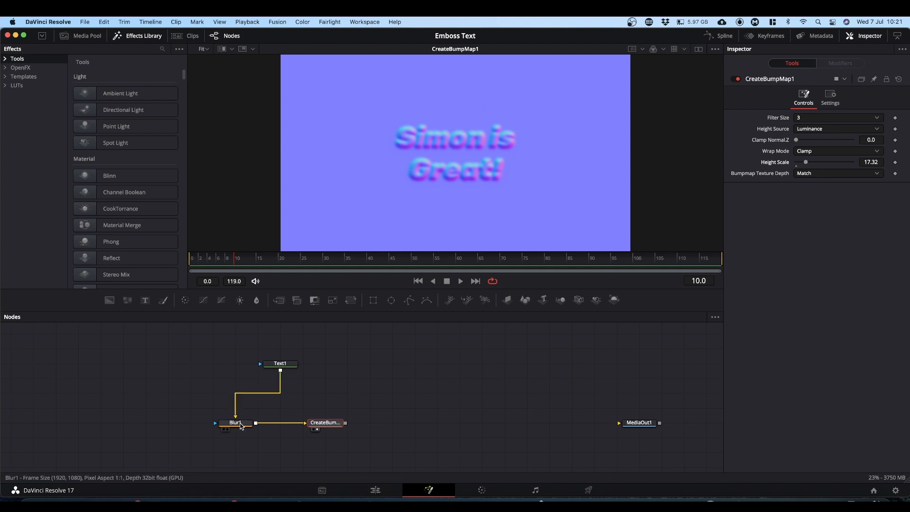
Move Blur1 and CreateBumpMap1 slightly up toward Text1, keeping the two nodes in one row
left_click_drag(241, 426, 240, 410)
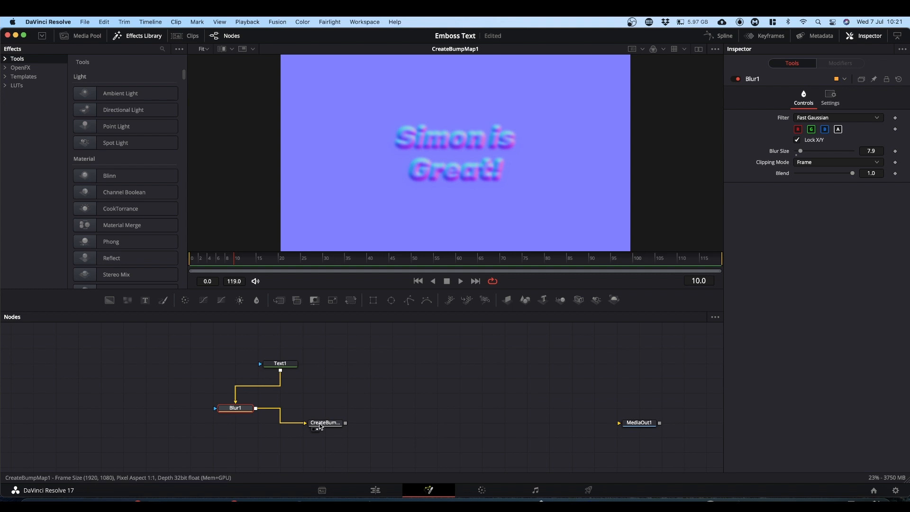
left_click_drag(319, 426, 315, 413)
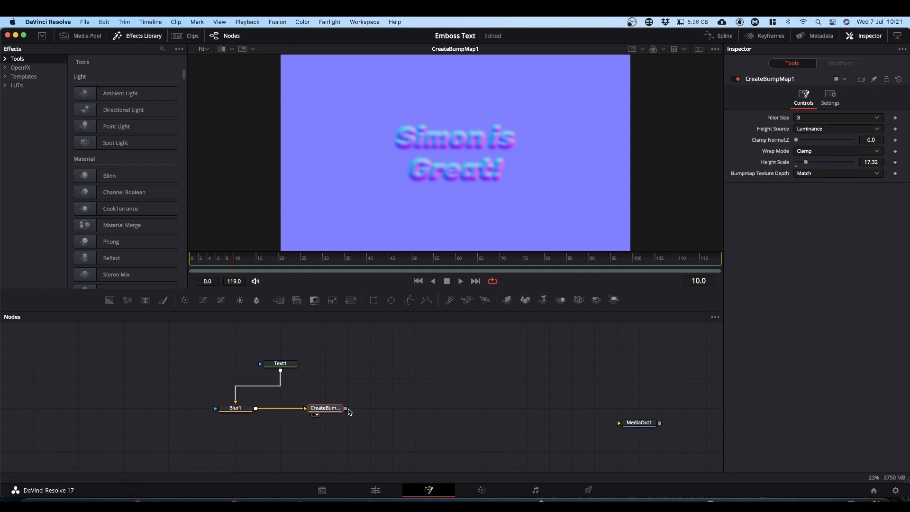
left_click(319, 410)
Add a Color Corrector after CreateBumpMap1, shown in the viewer, with its saturation set to 0
left_click_drag(185, 303, 443, 184)
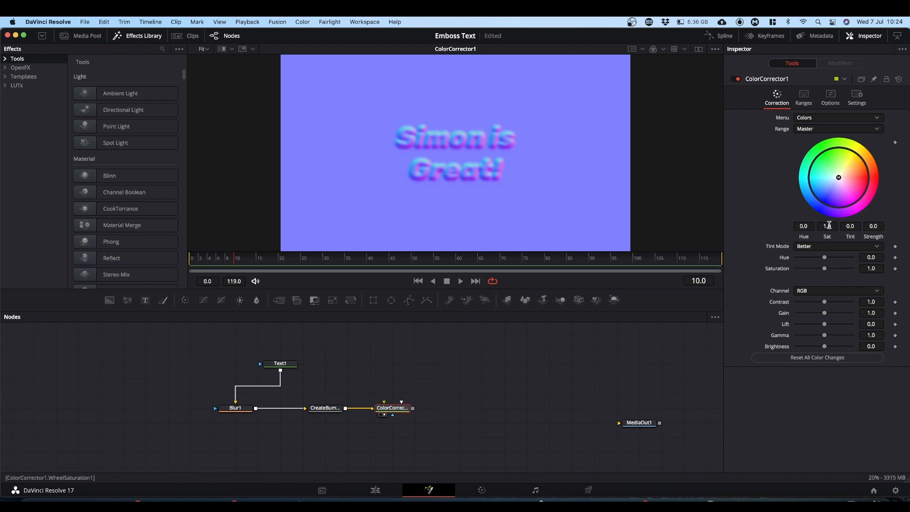
left_click(828, 227)
left_click_drag(829, 229, 282, 239)
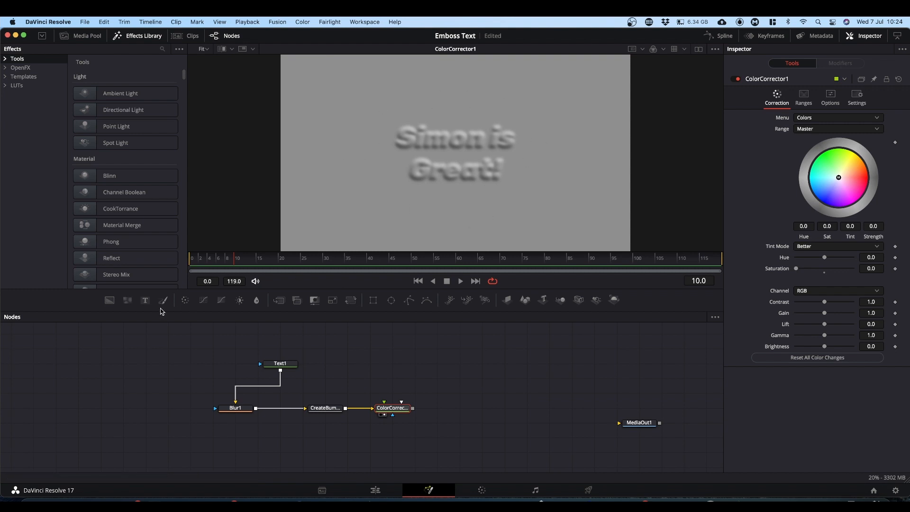
Add a Background node below ColorCorrector1 with its alpha set to 0 and merge ColorCorrector1 over it
left_click_drag(109, 301, 396, 432)
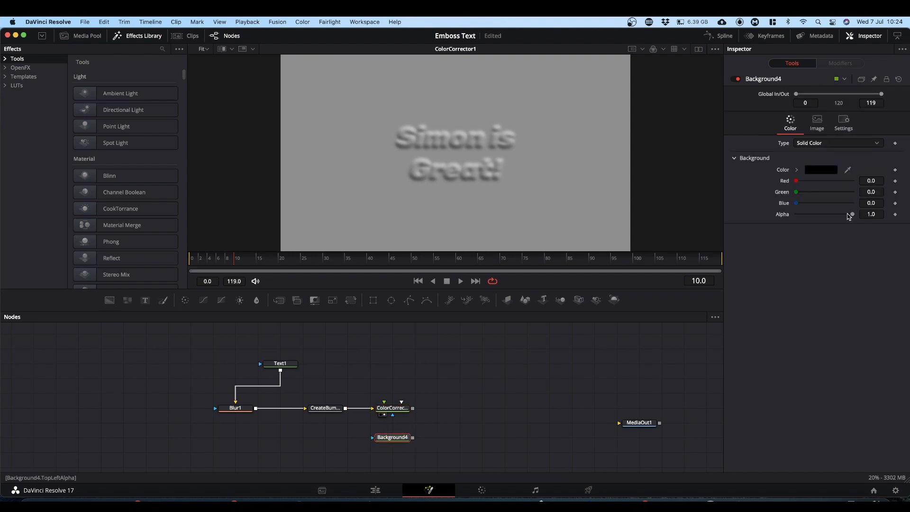
left_click_drag(854, 216, 738, 219)
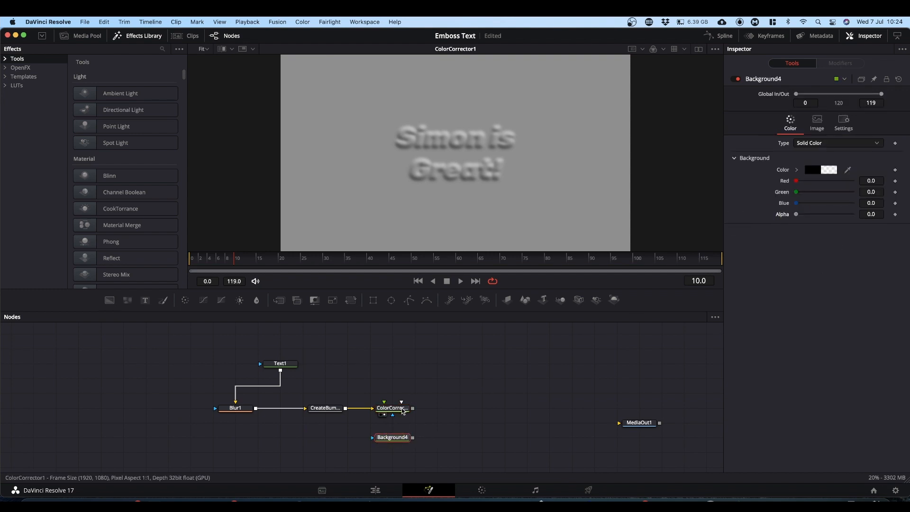
left_click_drag(414, 409, 414, 439)
left_click_drag(413, 438, 457, 414)
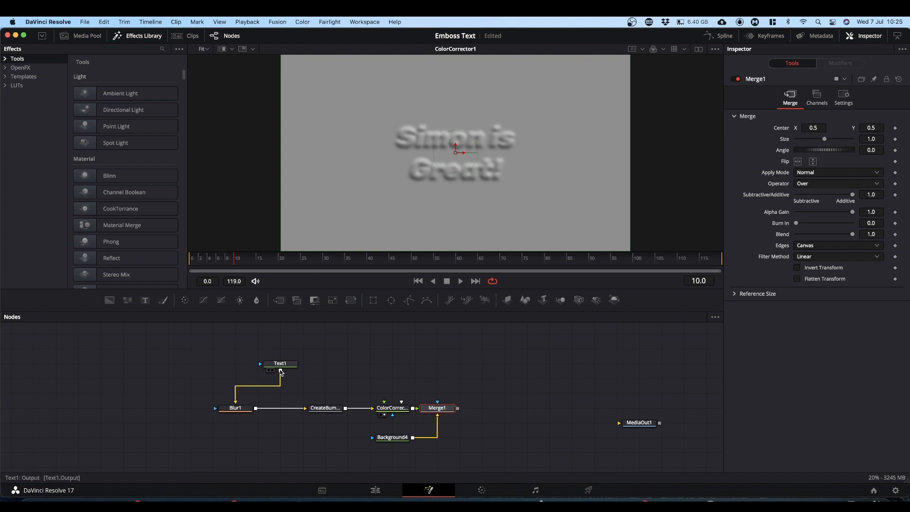
Use Text1's output as the effect mask of Merge1 and show Merge1 in the viewer
left_click_drag(281, 373, 448, 351)
left_click_drag(452, 311, 461, 181)
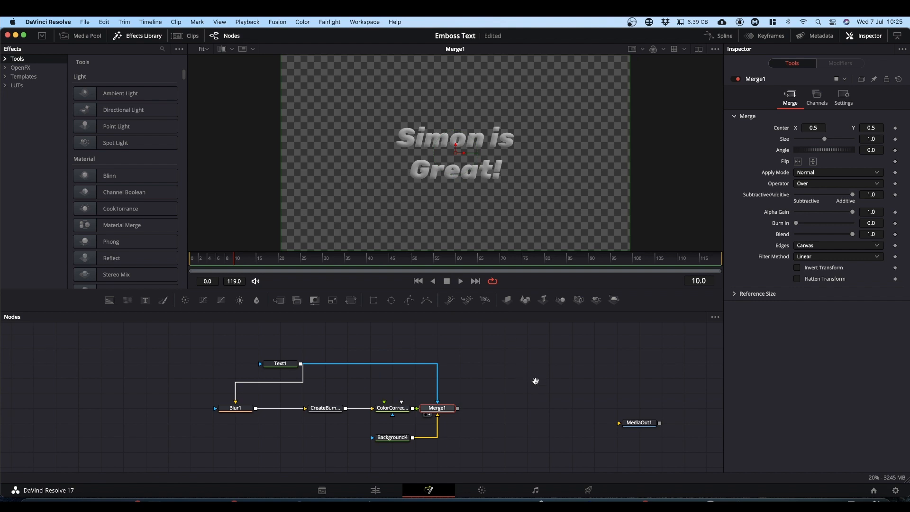
Move MediaOut1 farther from Merge1 to make room, then add a second Background node and merge Merge1 over it
left_click_drag(536, 382, 407, 378)
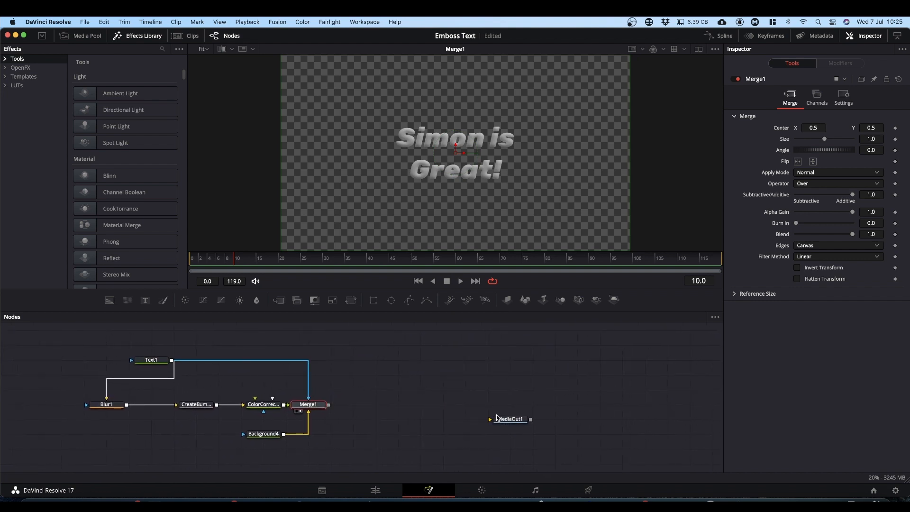
left_click_drag(497, 418, 650, 420)
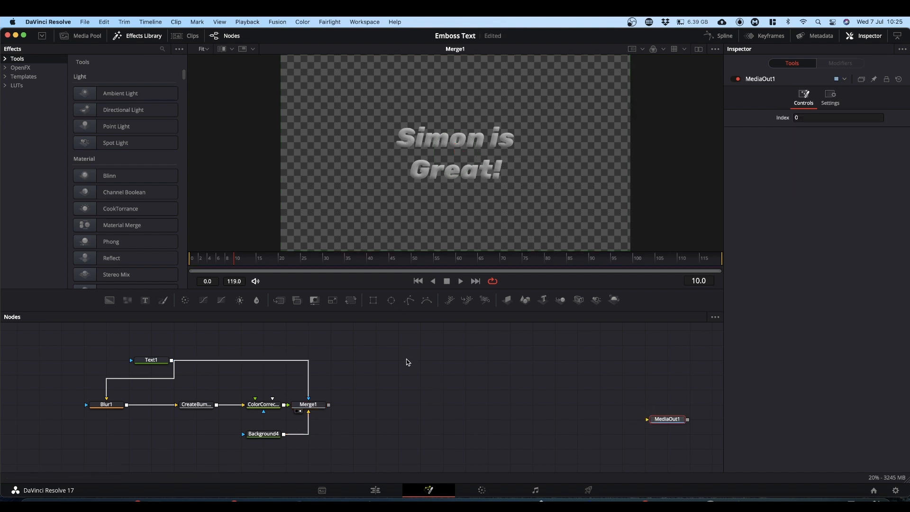
left_click_drag(109, 301, 384, 437)
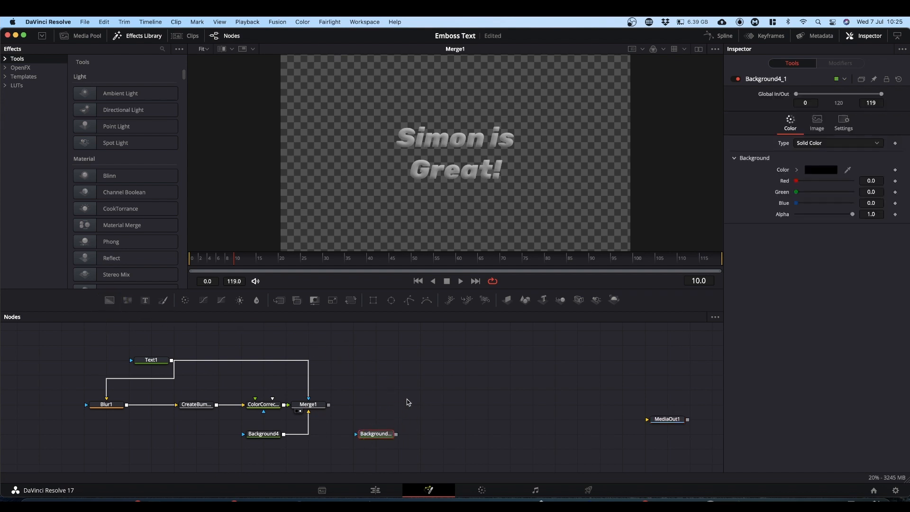
left_click_drag(330, 407, 417, 397)
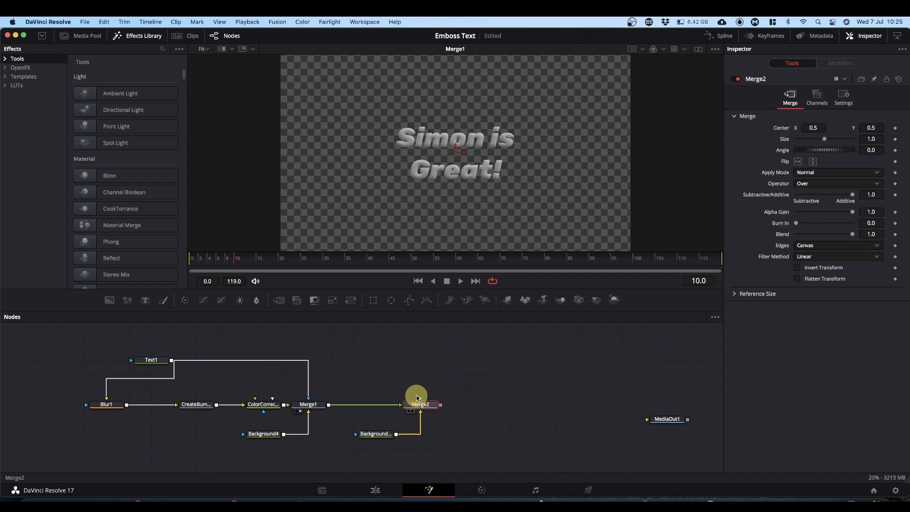
Make the second Background yellow with Red 1.0 and Green 1.0, and show Merge2 in the viewer
left_click(373, 435)
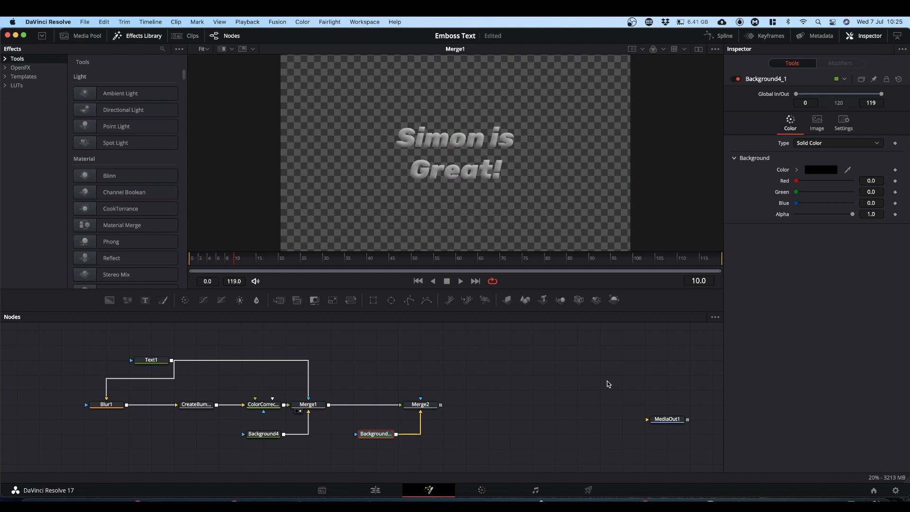
left_click_drag(798, 184, 853, 180)
left_click_drag(797, 193, 888, 193)
left_click_drag(430, 406, 516, 197)
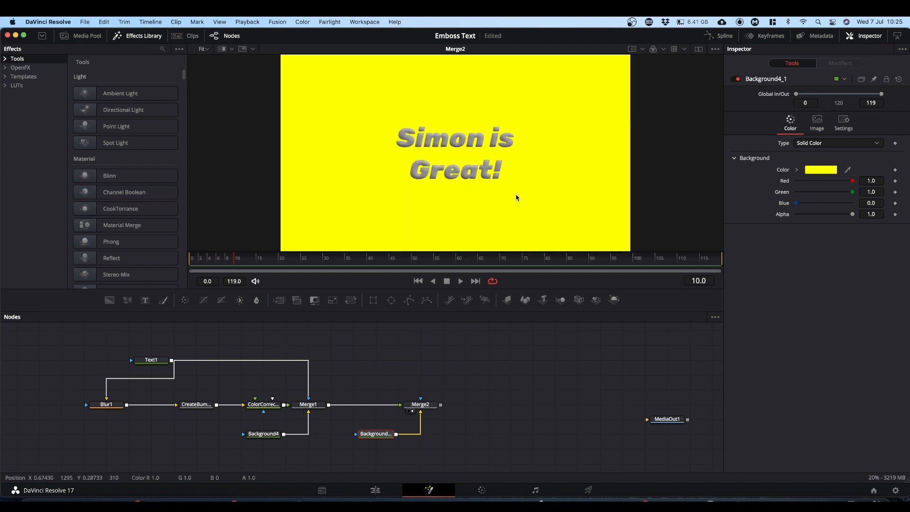
Set the Apply Mode of Merge2 to Multiply
left_click(420, 405)
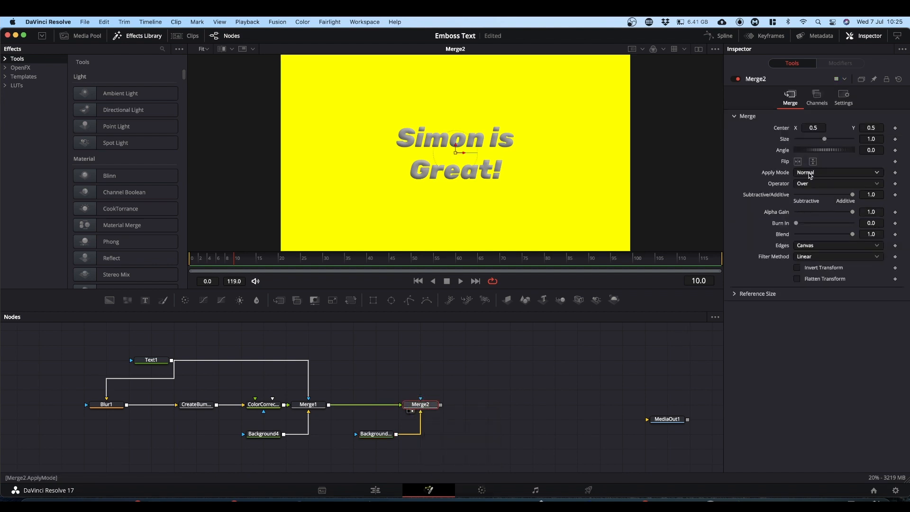
left_click(806, 173)
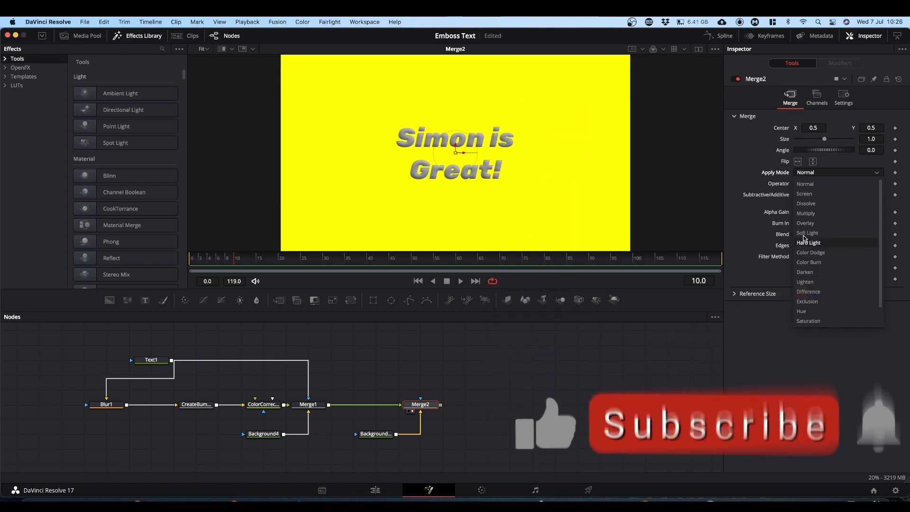
left_click(802, 216)
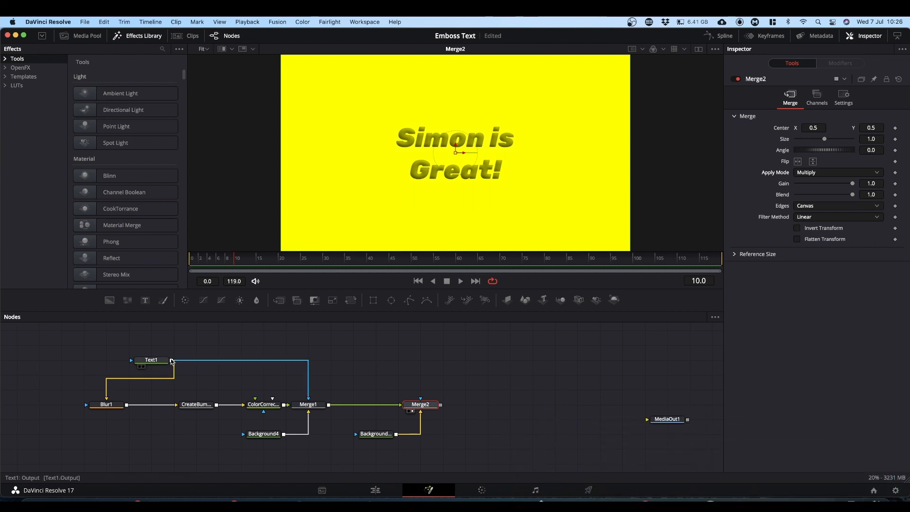
Mask Merge2 with Text1's output and swap Merge2's foreground and background inputs
left_click_drag(172, 361, 486, 204)
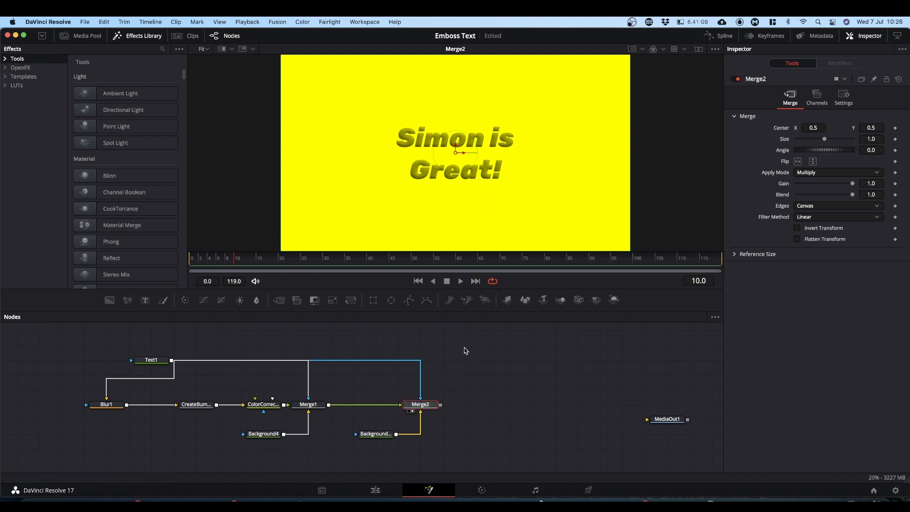
left_click(420, 406)
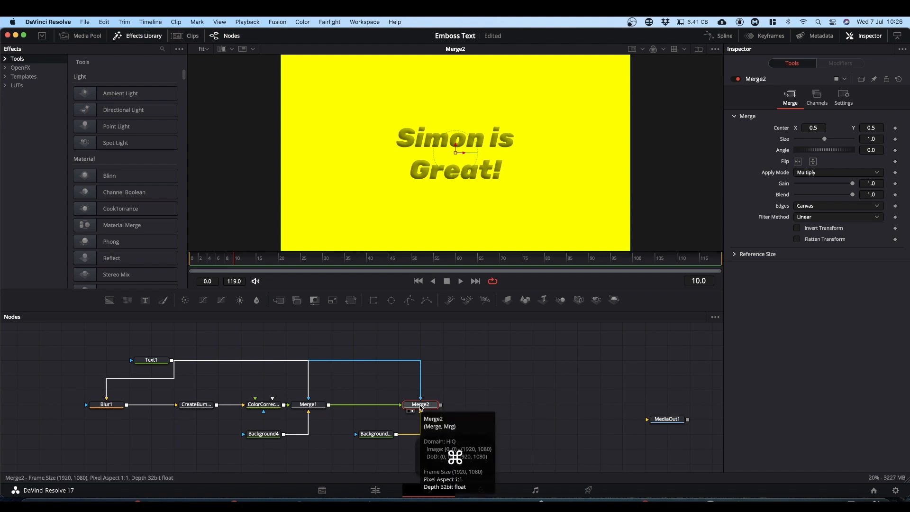
key("super+t")
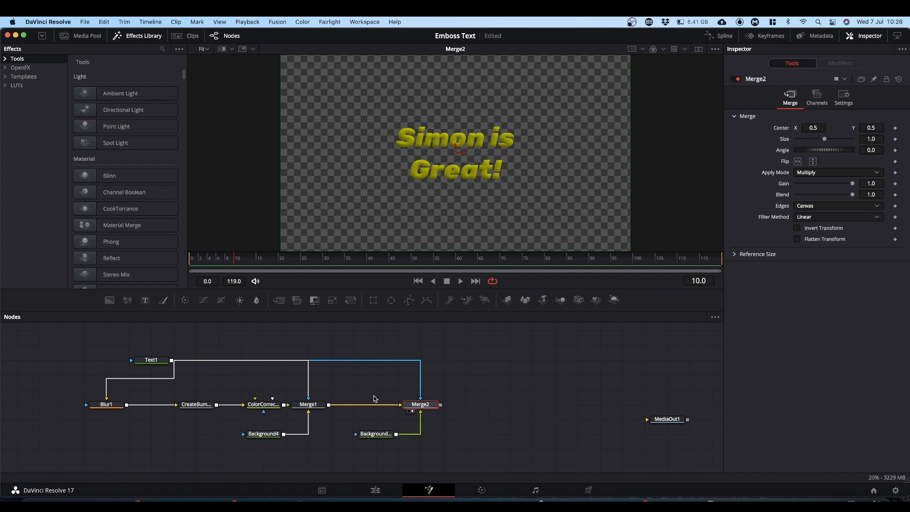
Insert a Brightness/Contrast node between the yellow Background and Merge2, placed directly below Merge2, and set its Brightness to 0.3
left_click_drag(379, 437, 356, 436)
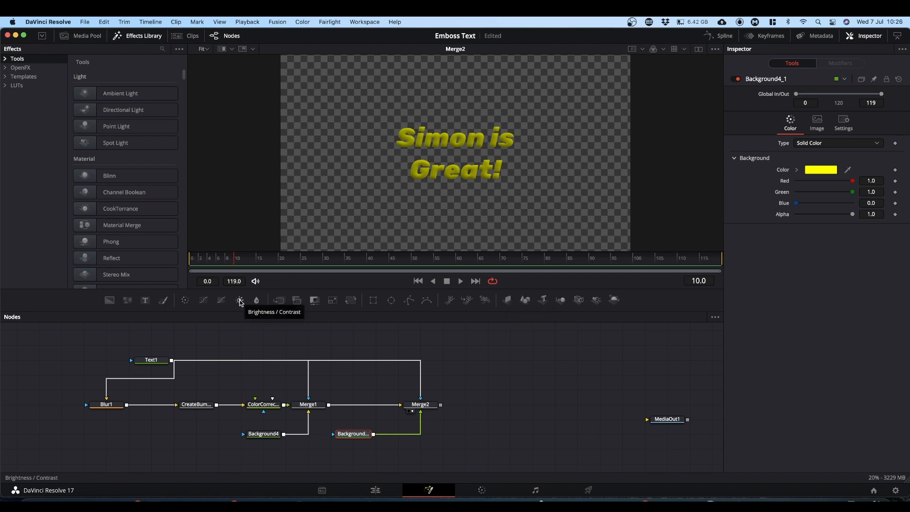
left_click(240, 300)
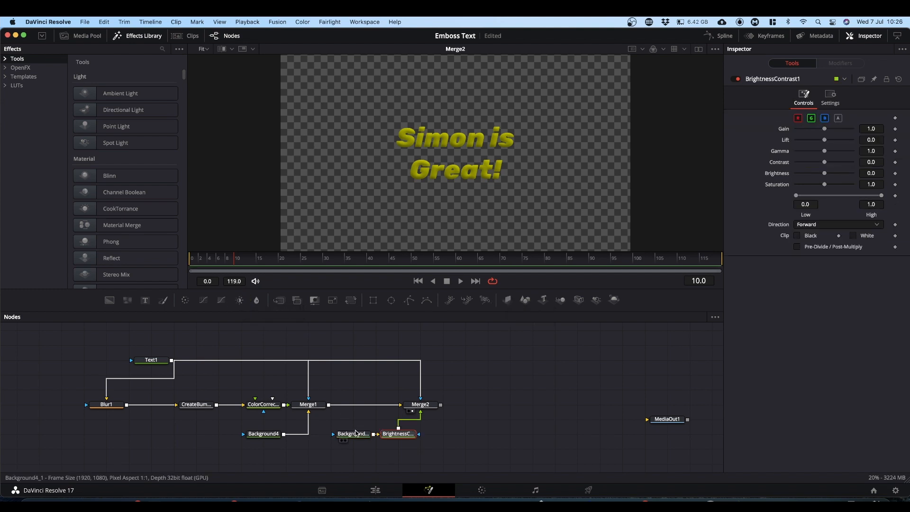
left_click_drag(404, 435, 426, 433)
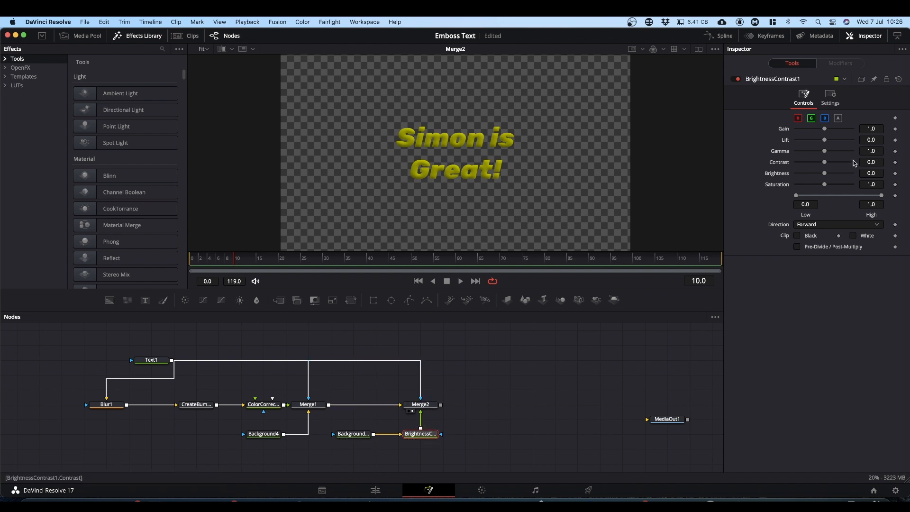
left_click_drag(825, 175, 833, 176)
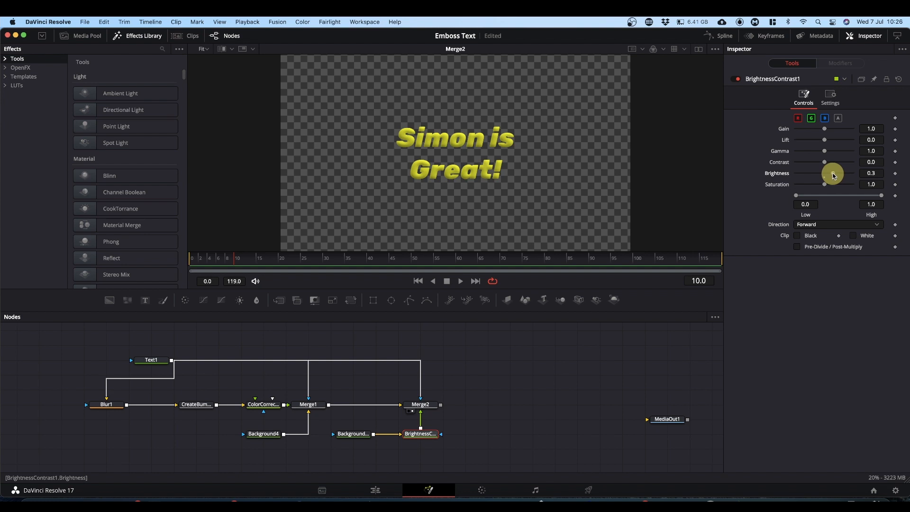
left_click_drag(835, 176, 835, 176)
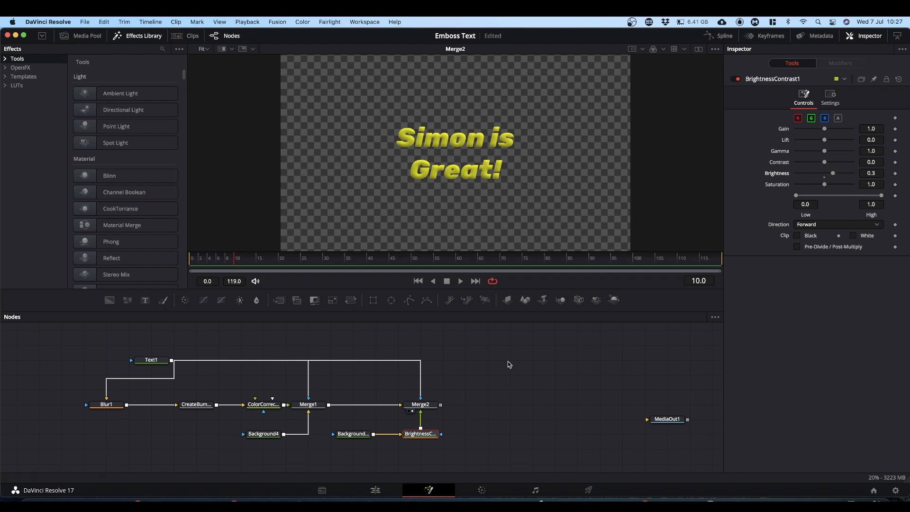
Paste an instance of Text1 in the free space beyond Merge2, slightly above its row, and save the project
left_click_drag(540, 374, 466, 375)
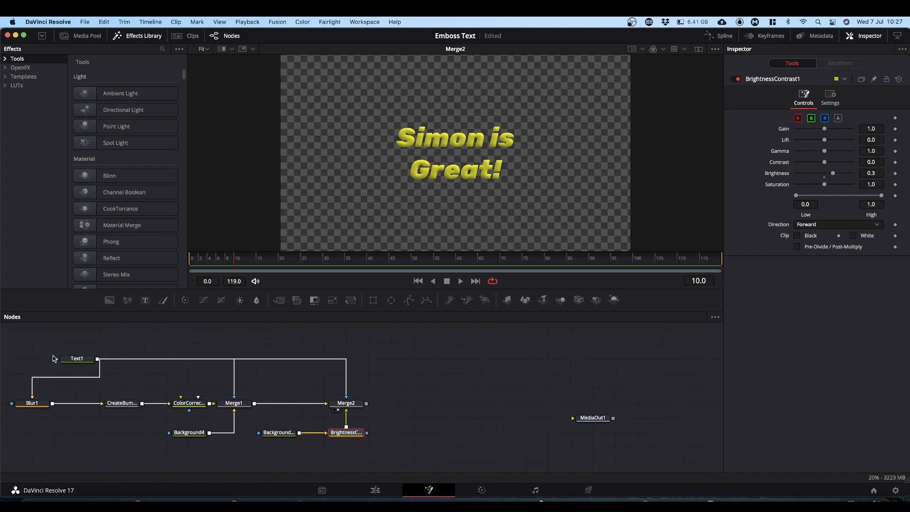
left_click(77, 360)
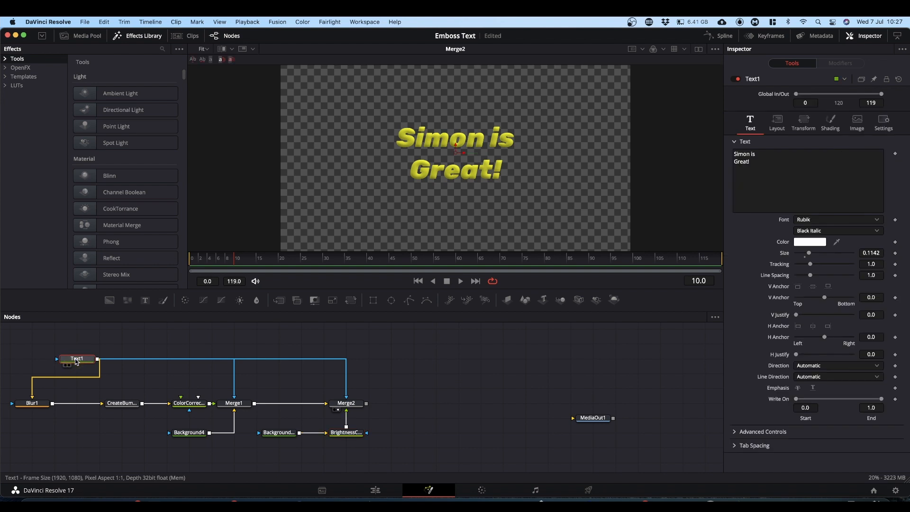
key("super+c")
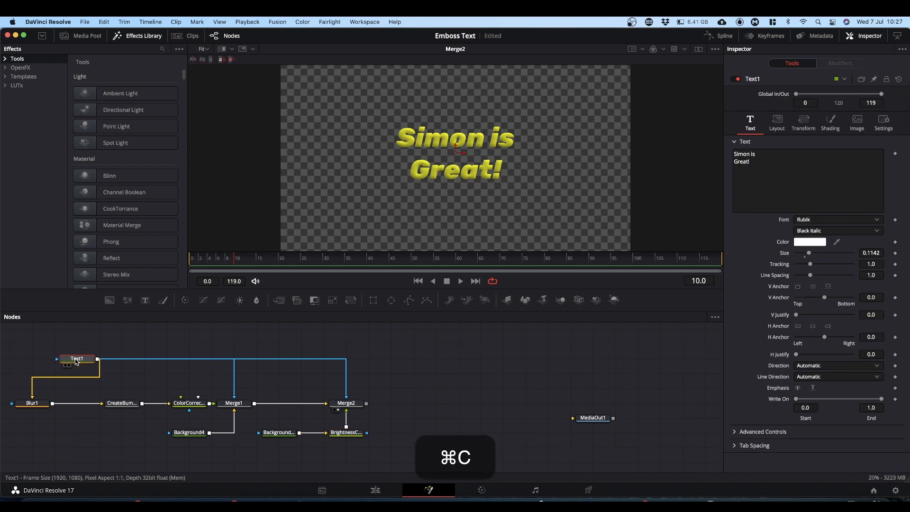
left_click(442, 404)
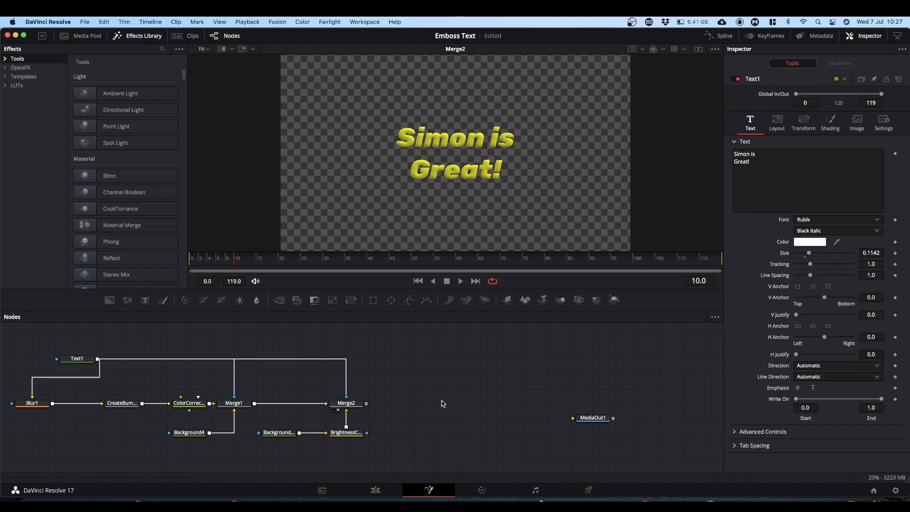
key("shift+super")
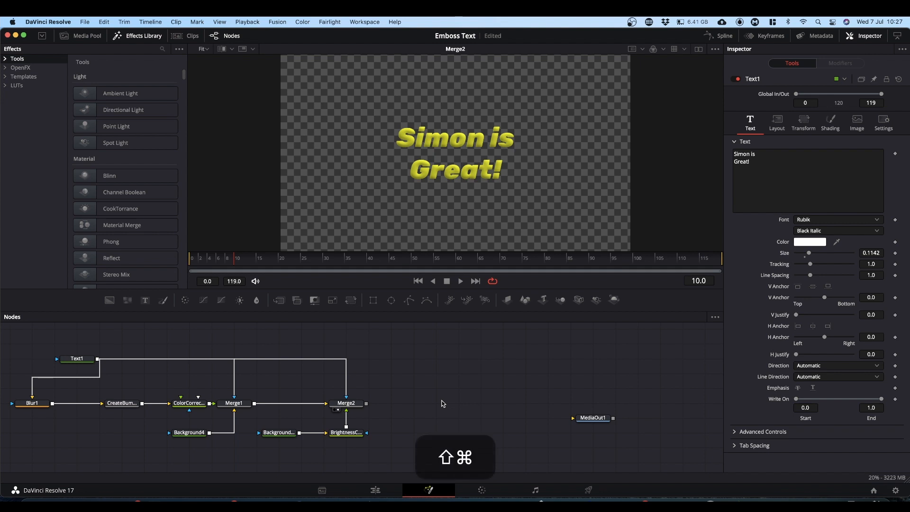
key("shift+super+v")
left_click(441, 403)
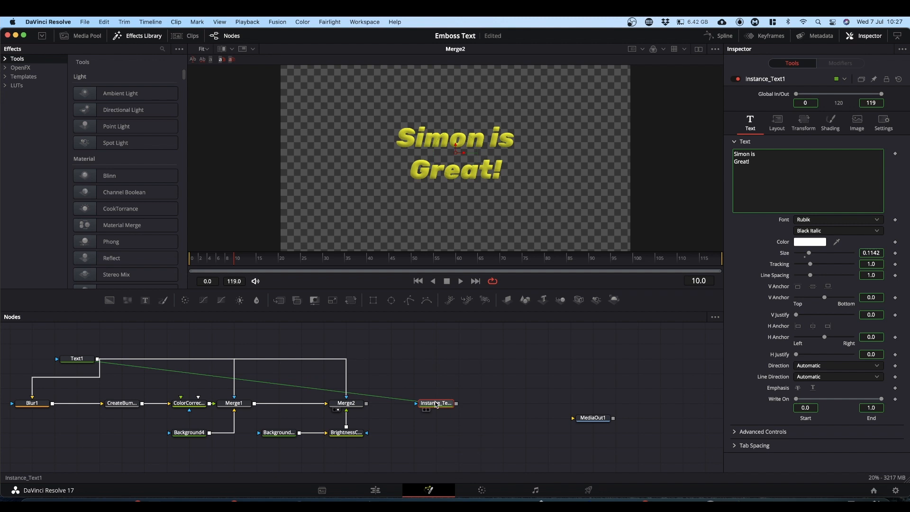
left_click_drag(431, 411, 431, 395)
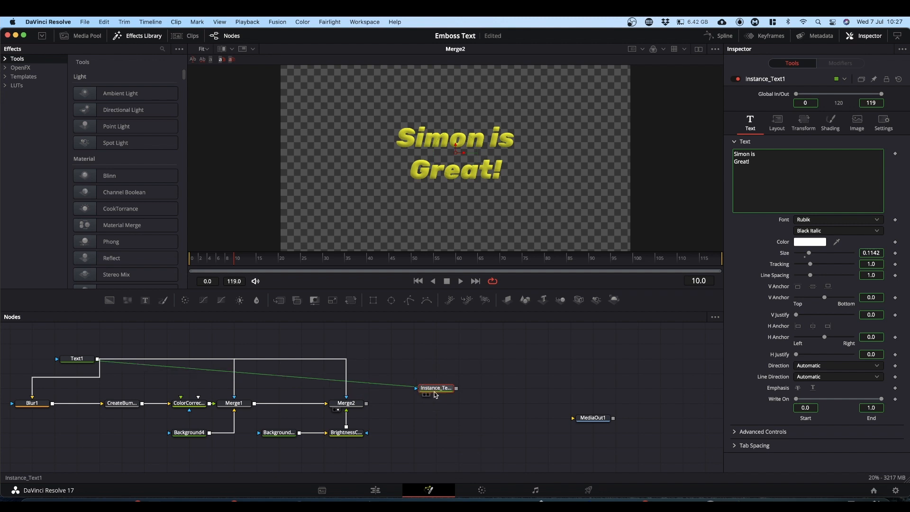
key("super+s")
Add an Erode/Dilate node after the Text1 instance, merge Merge2 over it, and show Merge3 in the viewer
key("shift+space")
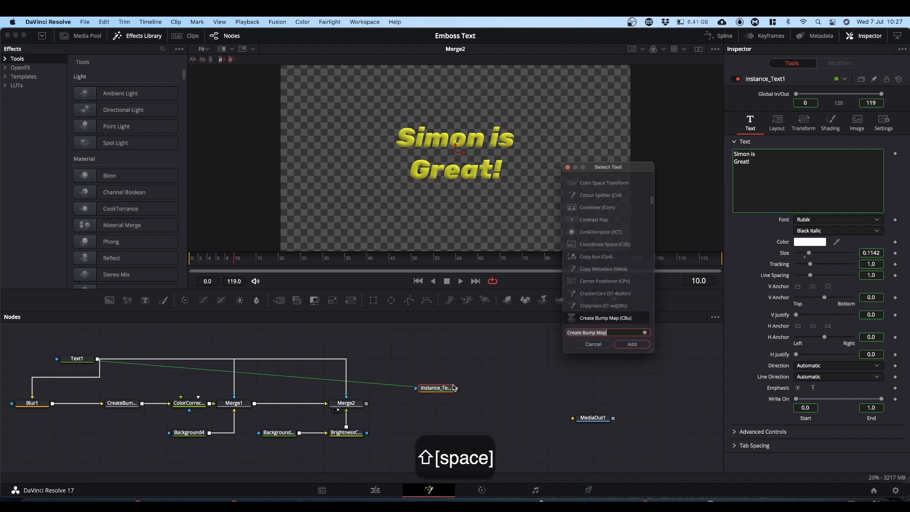
type("erode")
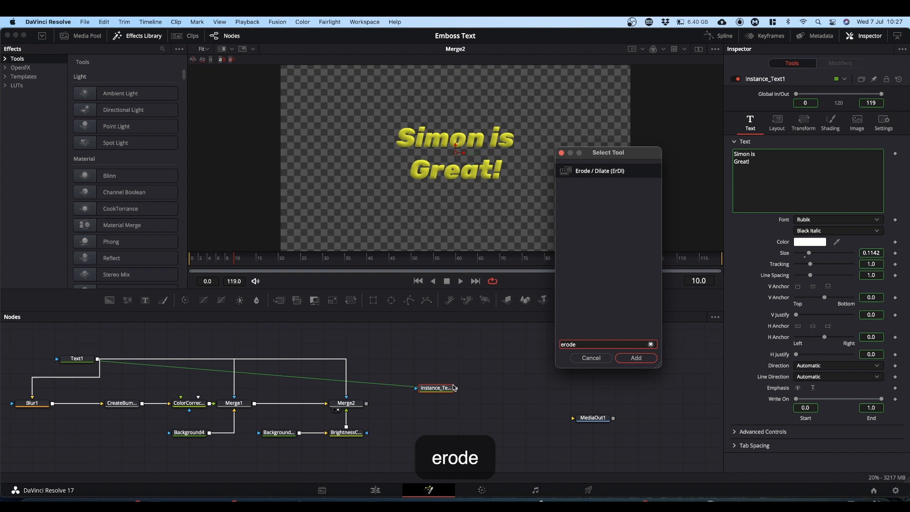
key("Return")
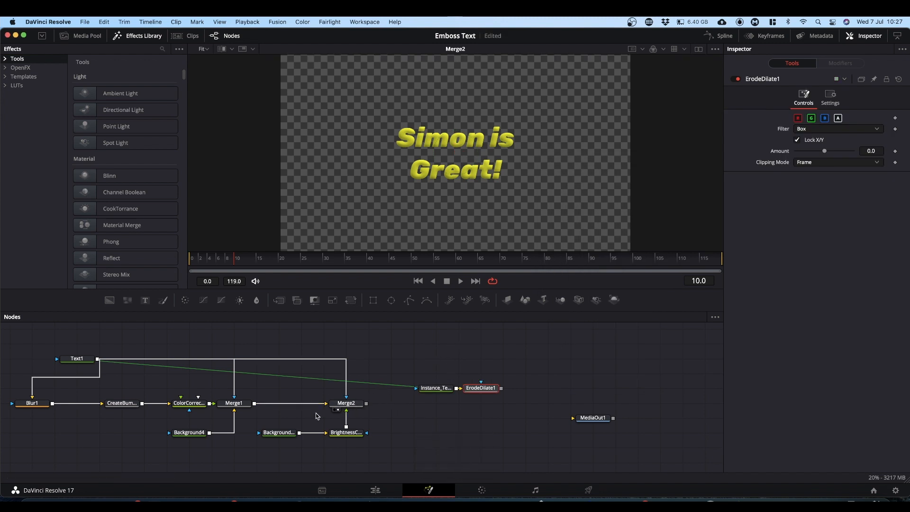
left_click_drag(366, 404, 503, 392)
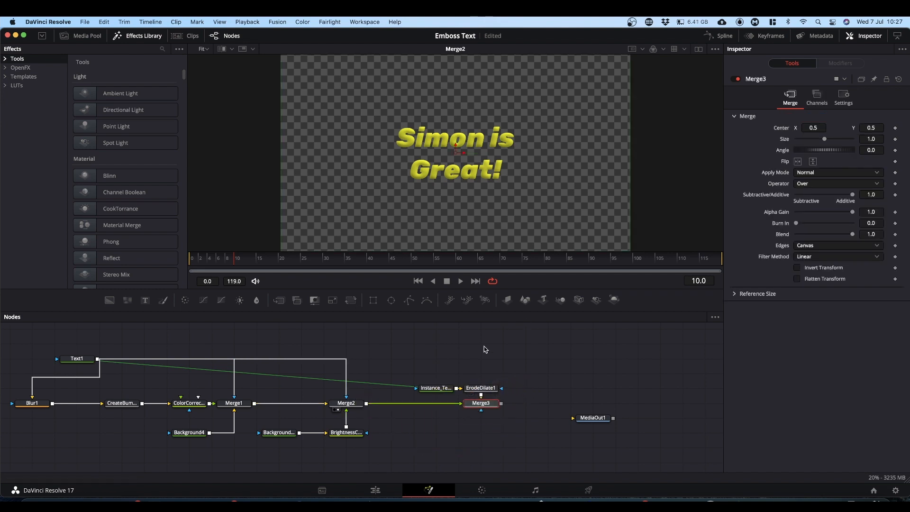
key("1")
Set the Erode/Dilate Amount to about 0.0021 to thicken the instanced text into an outline
left_click(484, 390)
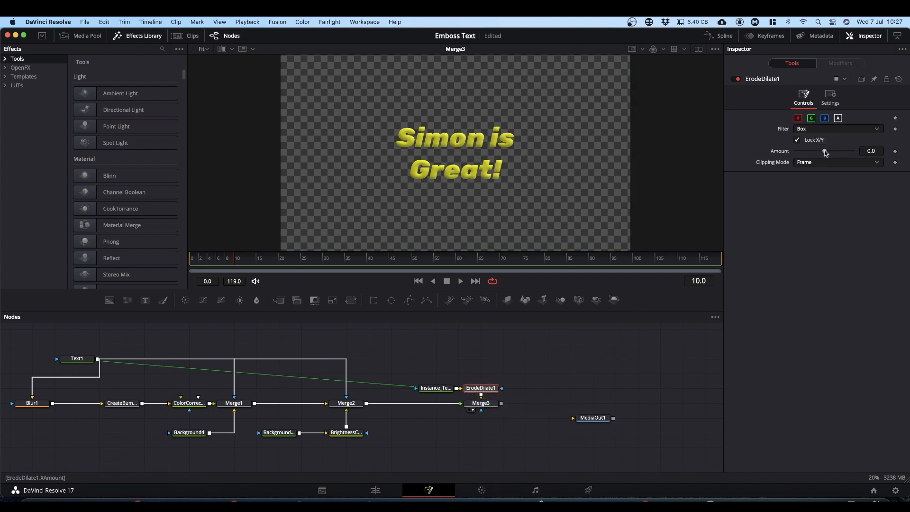
left_click_drag(826, 153, 832, 154)
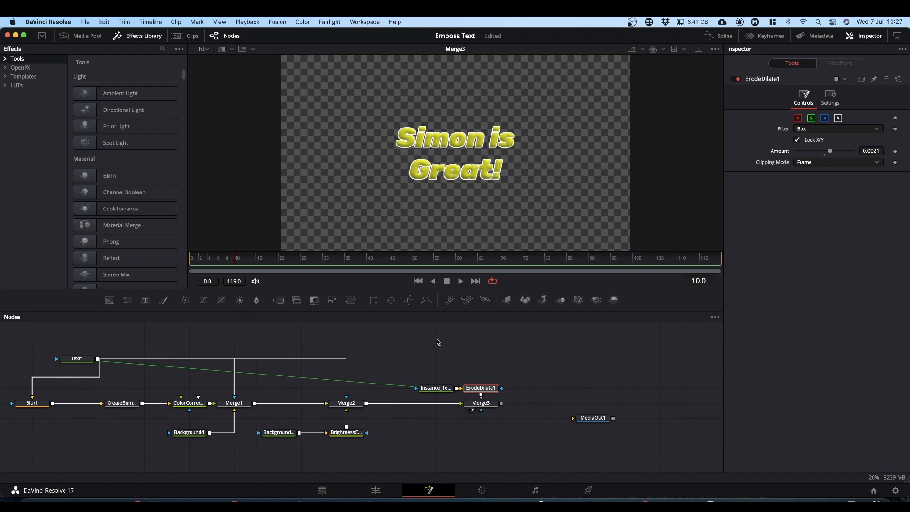
Deinstance the color group of the Text1 instance's shading and make it red with Green 0.0 and Blue about 0.118
left_click(434, 390)
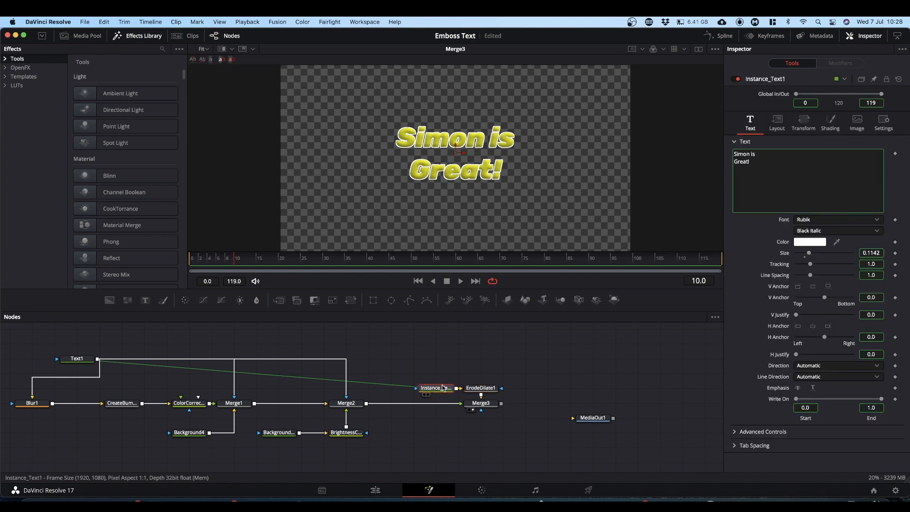
left_click(830, 125)
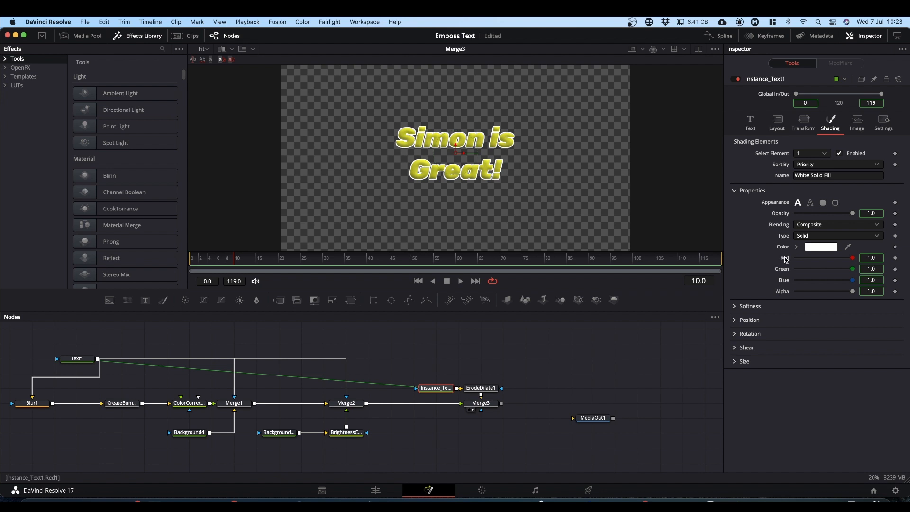
right_click(786, 260)
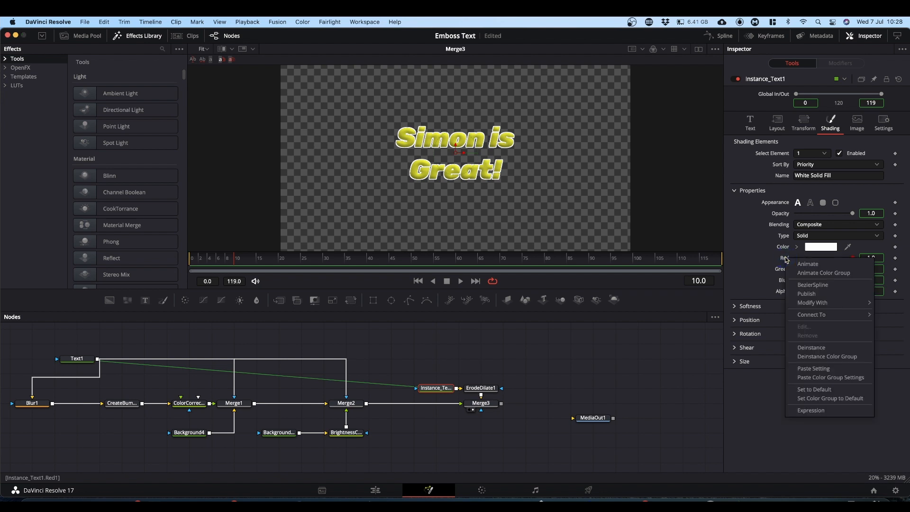
left_click(829, 358)
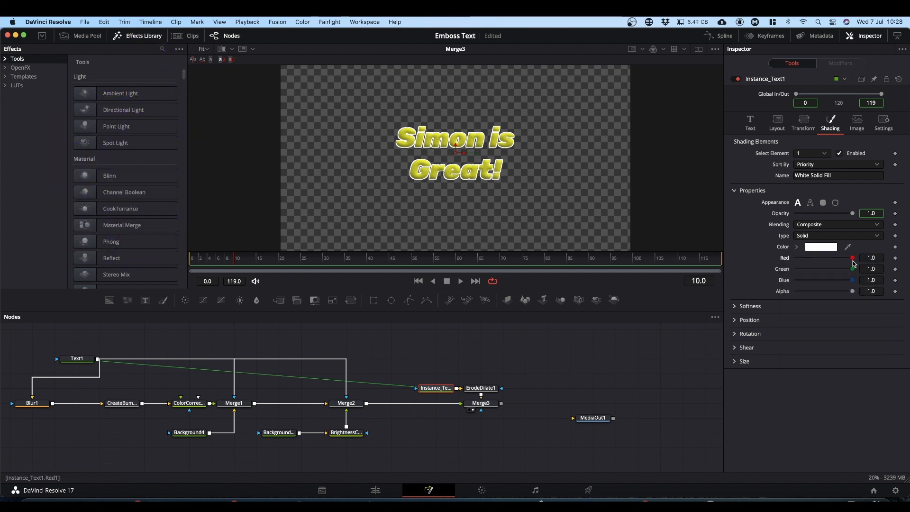
left_click_drag(855, 270, 797, 269)
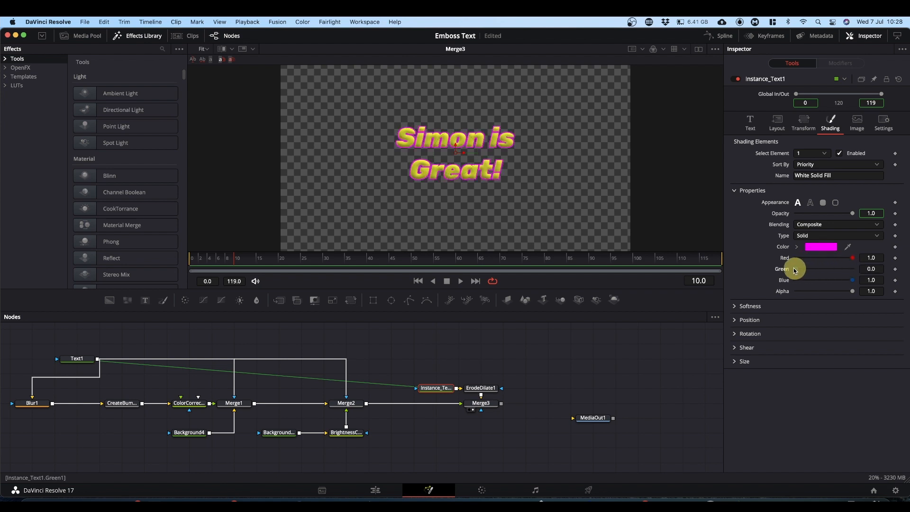
left_click_drag(854, 280, 803, 280)
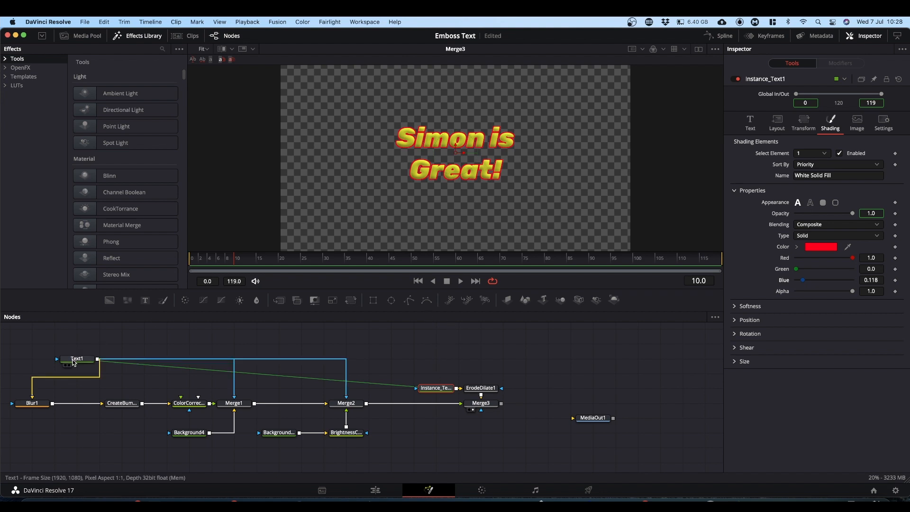
Enlarge the source text in Text1 to a Size of about 0.1417
mouse_move(73, 363)
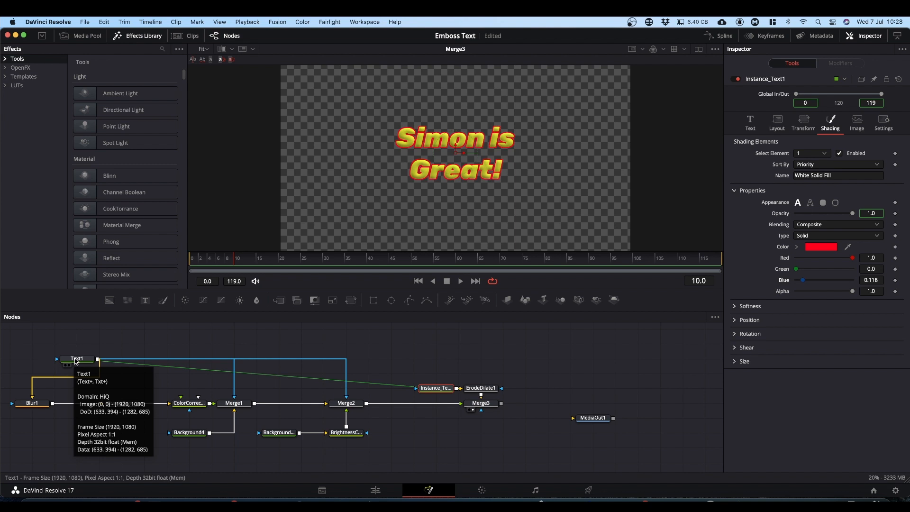
left_click(75, 360)
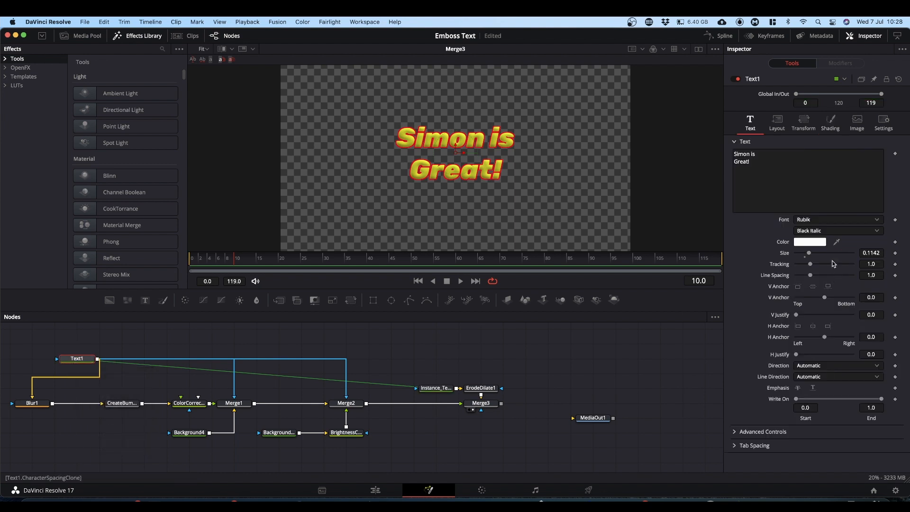
left_click_drag(813, 256, 815, 255)
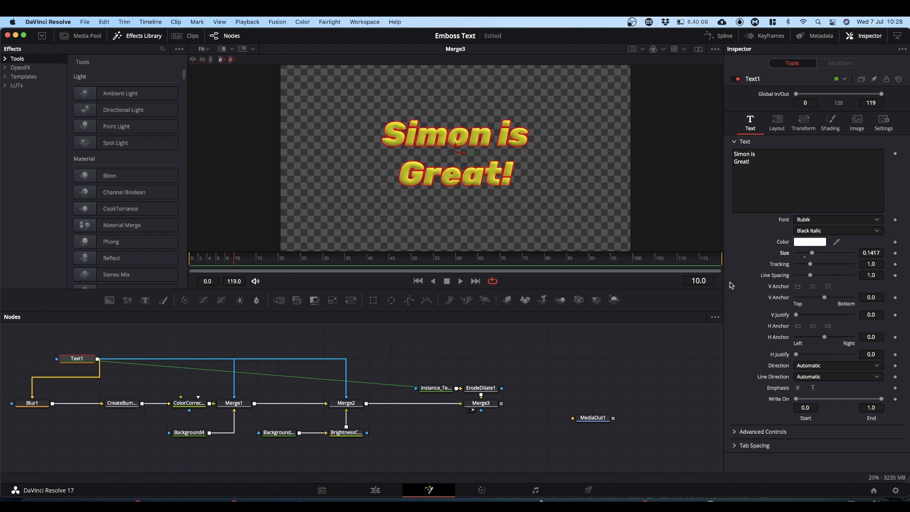
Thicken the red outline by raising the Erode/Dilate Amount to about 0.0057
left_click(439, 390)
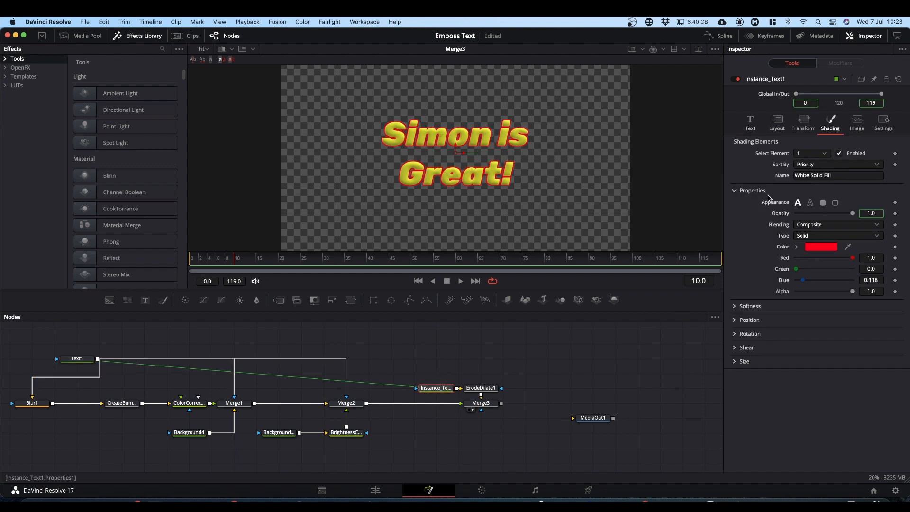
left_click(488, 388)
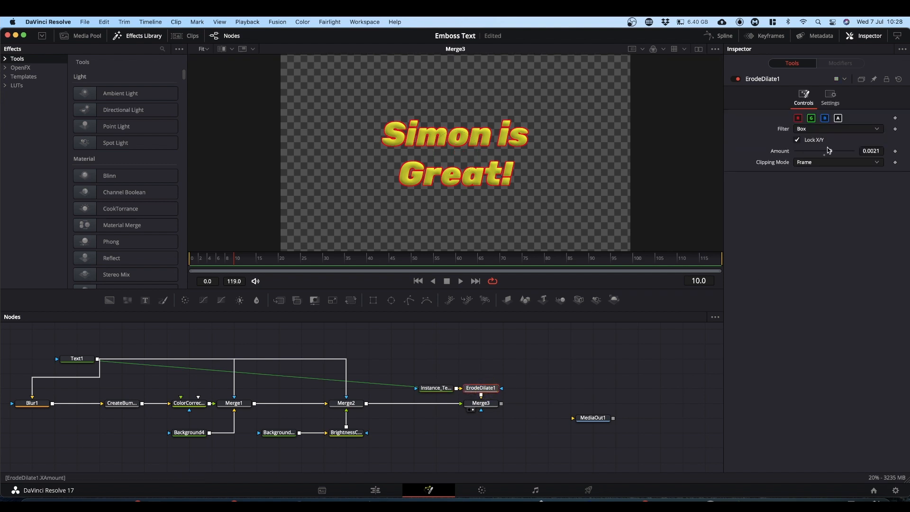
left_click_drag(831, 152, 841, 153)
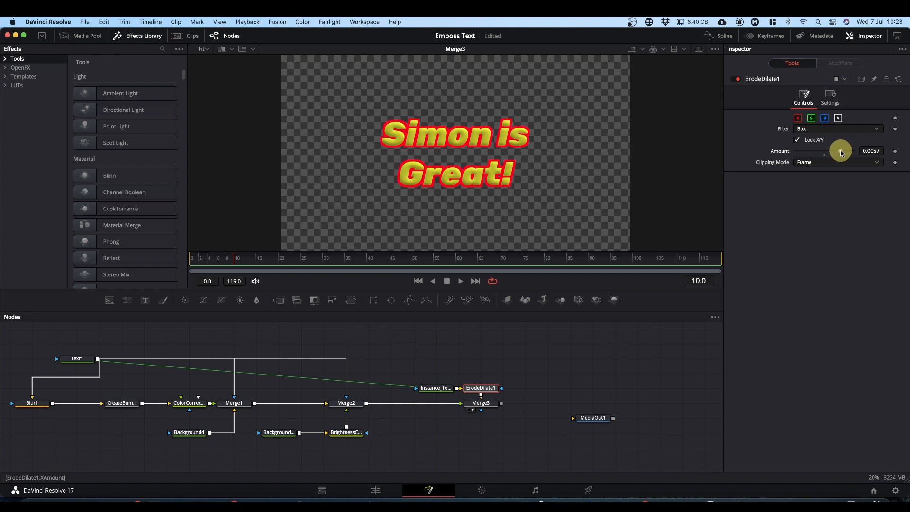
Set Text1's Tracking to about 1.051 and its Line Spacing to about 0.692
left_click(81, 358)
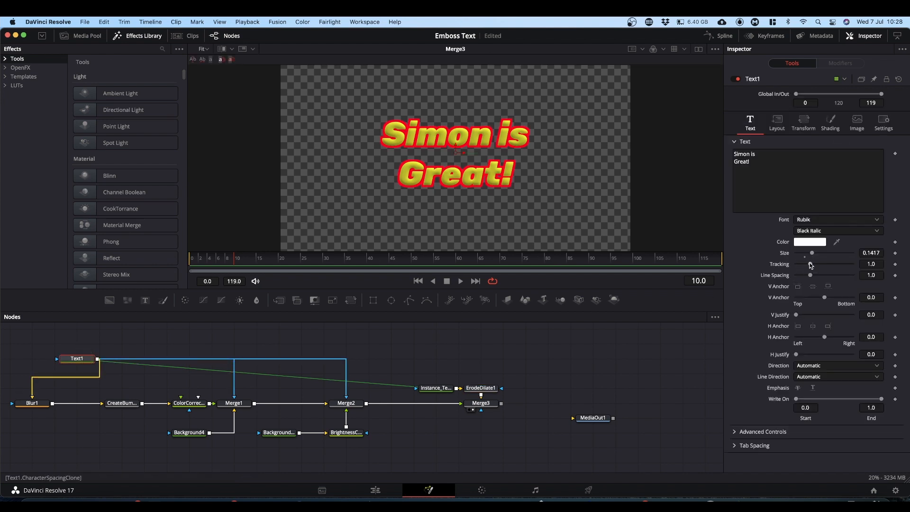
left_click_drag(811, 266, 811, 266)
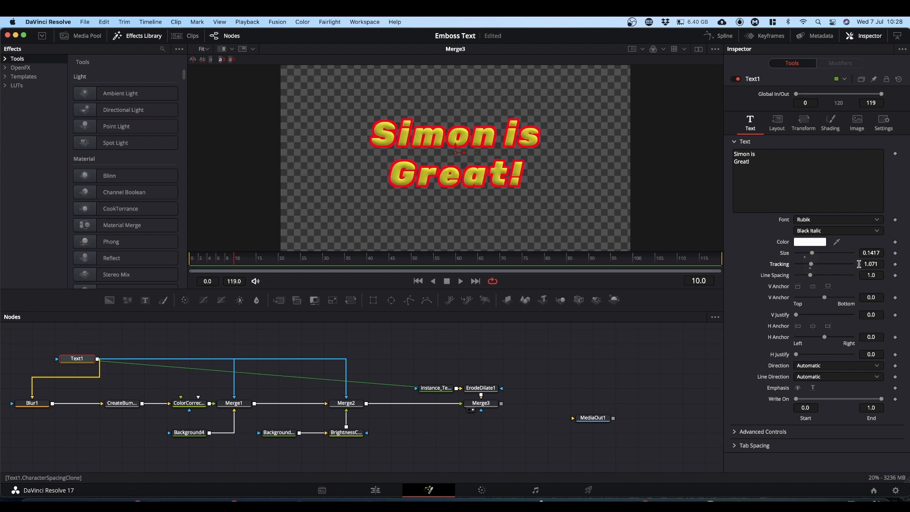
left_click_drag(872, 263, 863, 263)
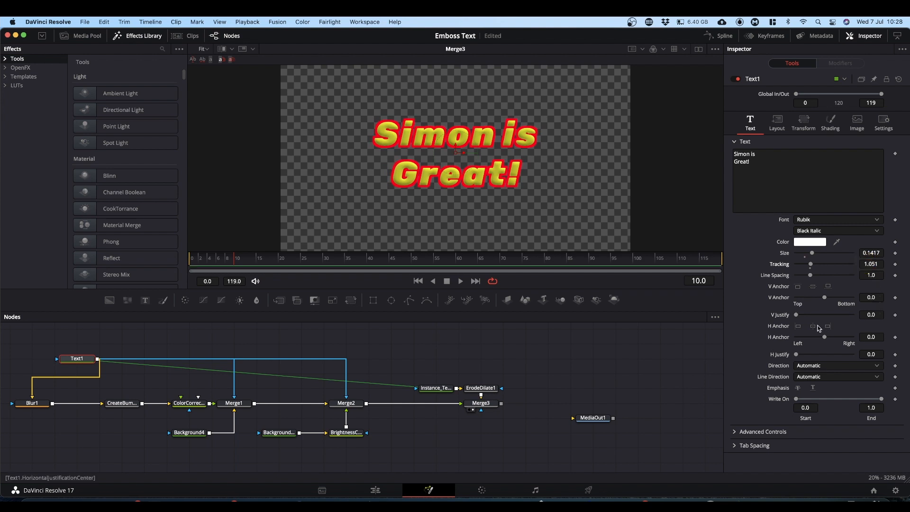
left_click_drag(871, 275, 733, 275)
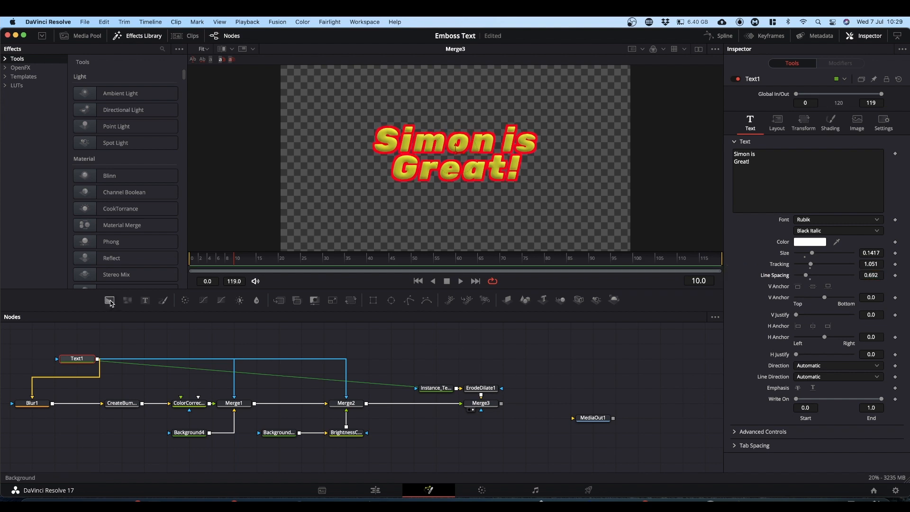
Merge Merge3 over a black Background masked by a Rectangle about 0.337 high, showing the new merge in the viewer
left_click_drag(110, 303, 488, 445)
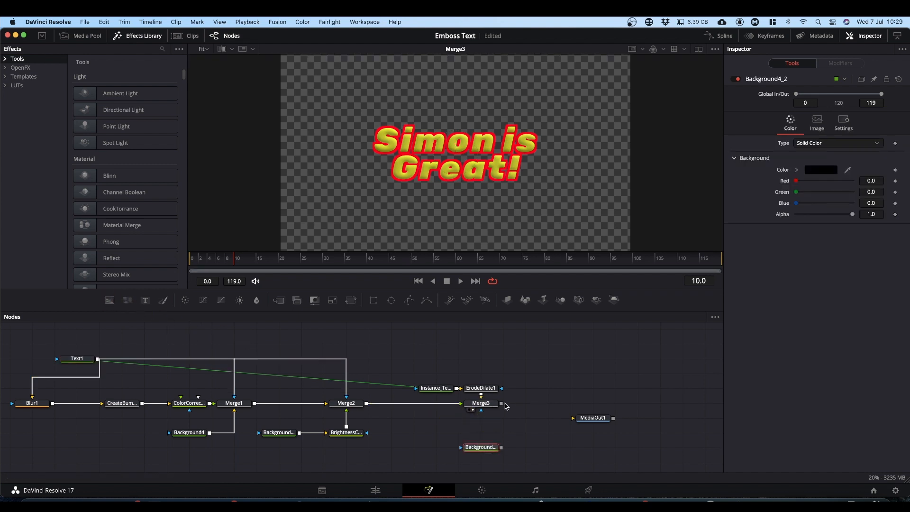
left_click_drag(502, 404, 440, 446)
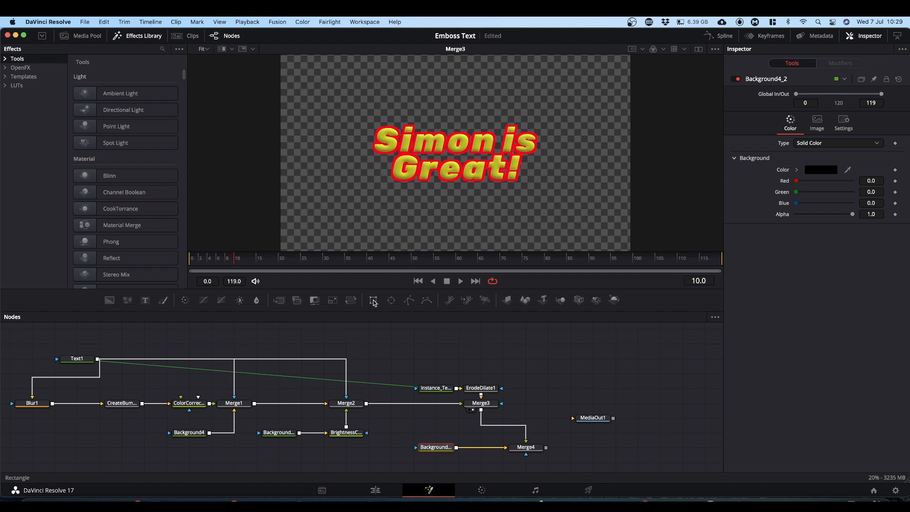
left_click_drag(373, 303, 427, 446)
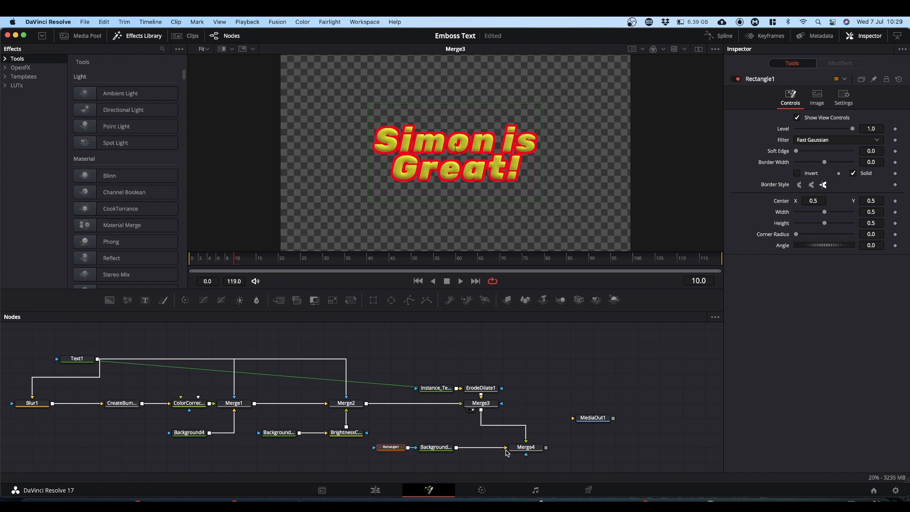
left_click_drag(525, 448, 521, 157)
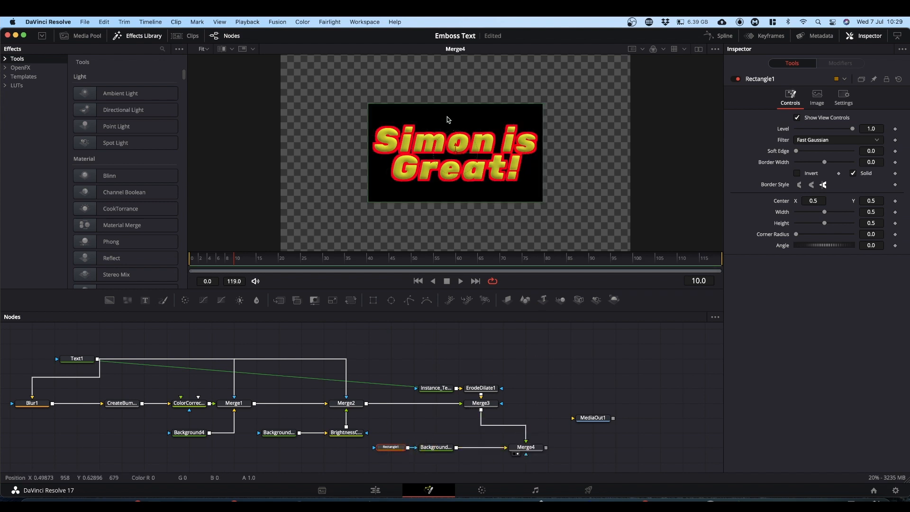
left_click_drag(456, 103, 458, 124)
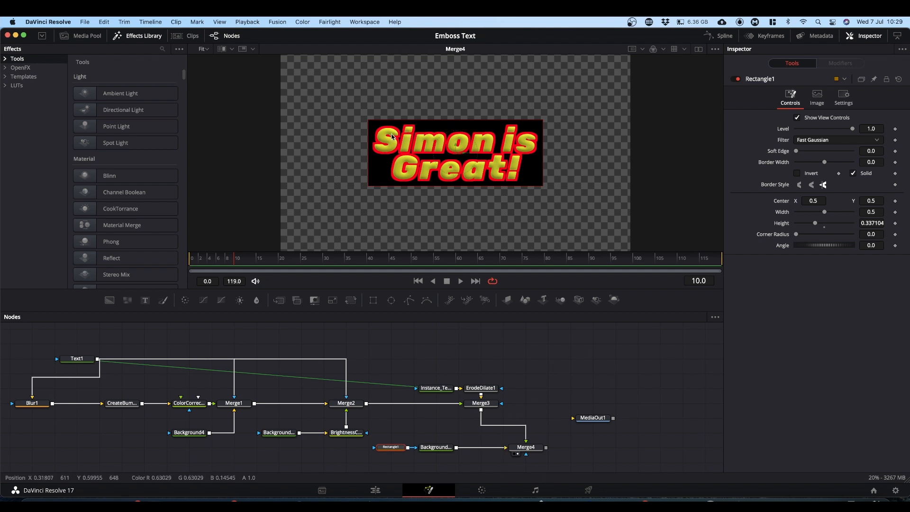
Try a stronger emboss by raising CreateBumpMap1's Height Scale to about 78
left_click_drag(96, 434, 258, 431)
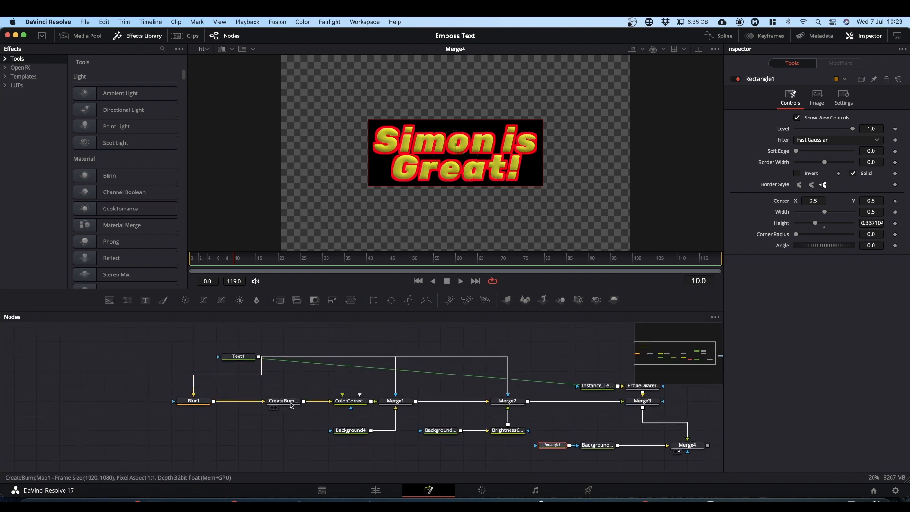
mouse_move(200, 403)
left_click(284, 402)
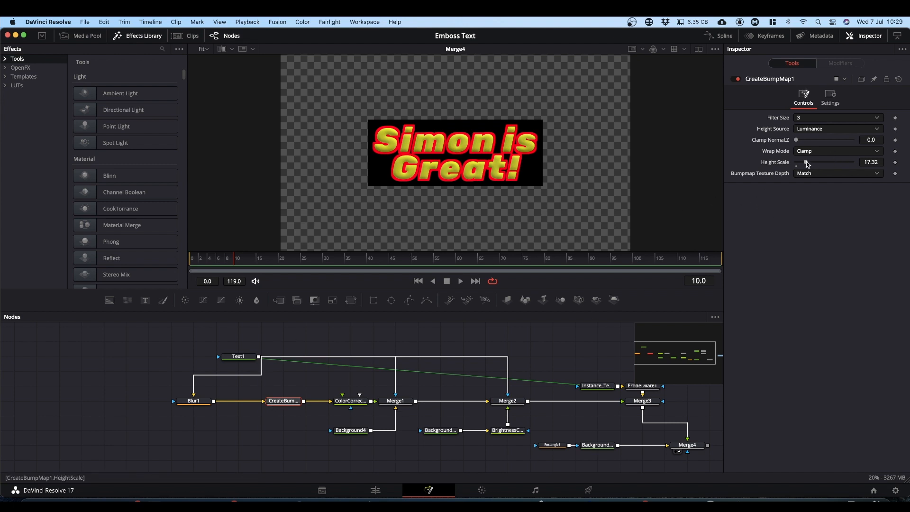
left_click_drag(807, 161, 840, 163)
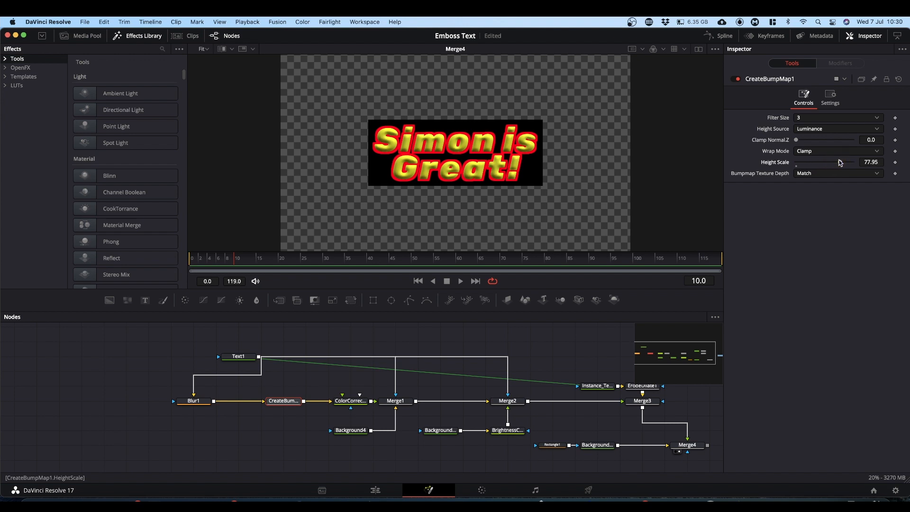
Try a sharper emboss with Blur1's Blur Size at 3.1 and CreateBumpMap1's Height Scale at about 28.35
left_click(195, 401)
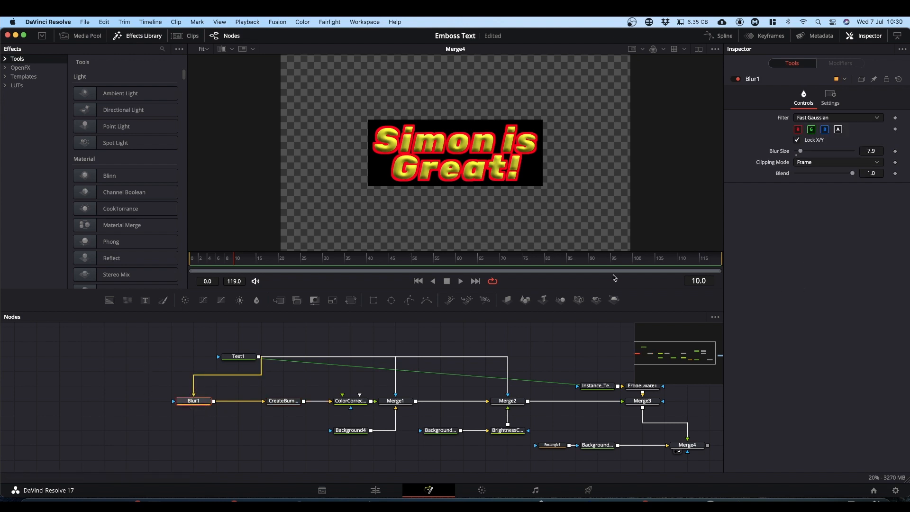
mouse_move(801, 153)
left_mouse_down()
mouse_move(809, 153)
mouse_move(798, 154)
left_mouse_up()
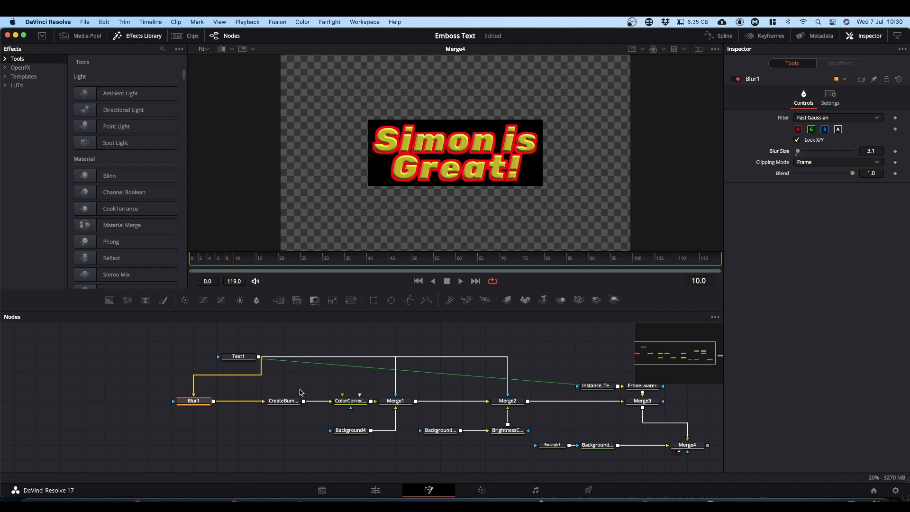
left_click(283, 401)
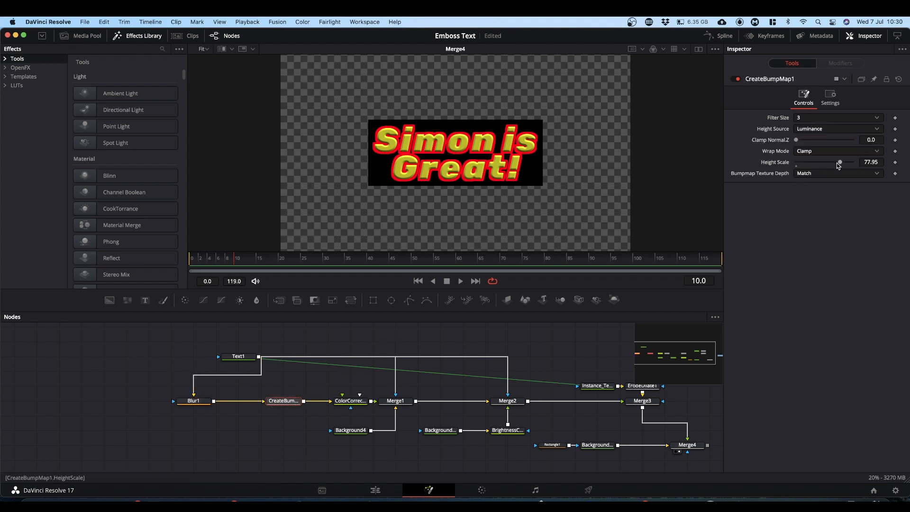
left_click_drag(837, 163, 812, 164)
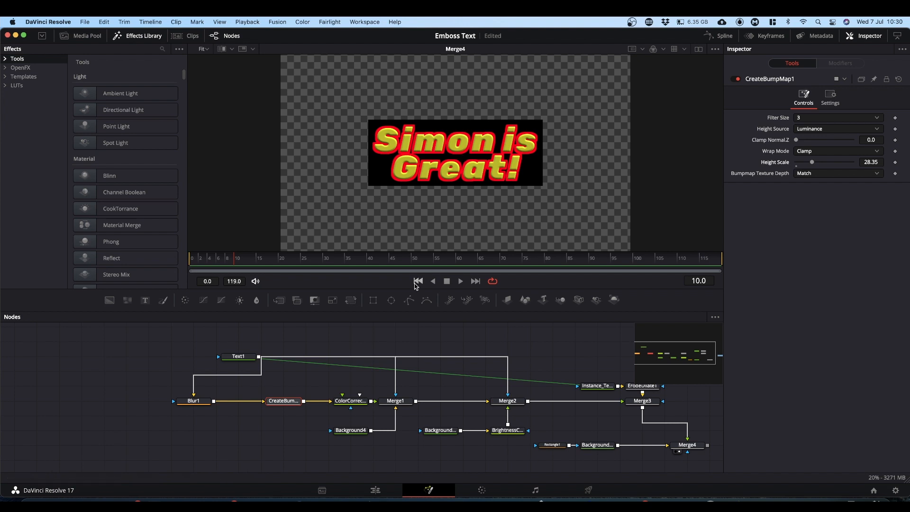
Soften the emboss with Blur1's Blur Size at 13.4 and set CreateBumpMap1's Height Scale to about 40.16
left_click(194, 402)
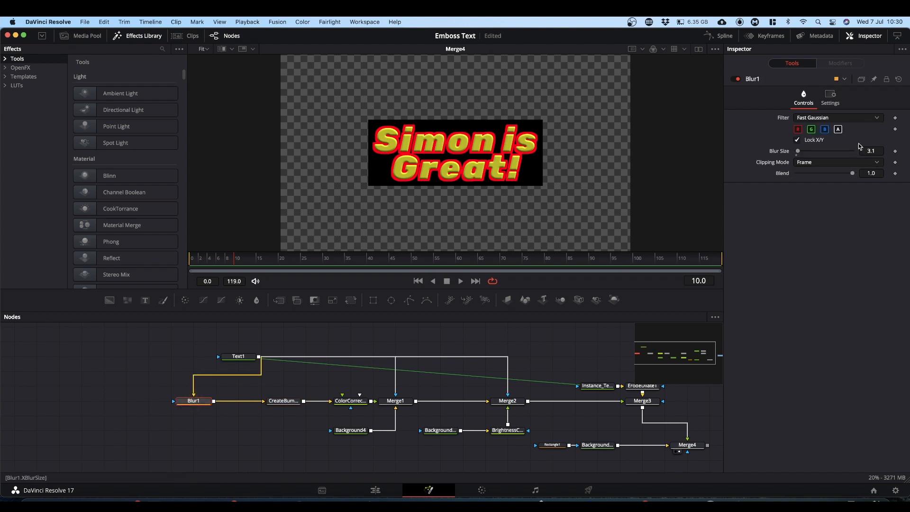
left_click_drag(799, 153, 804, 152)
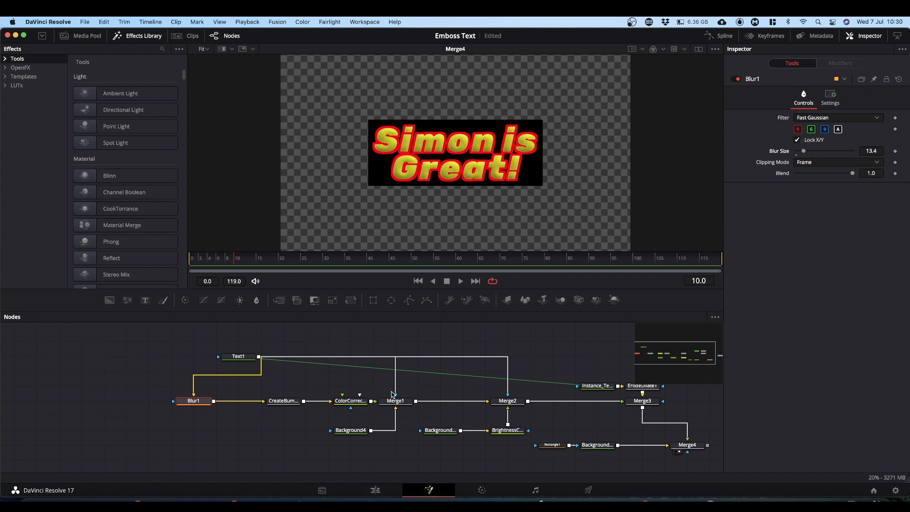
left_click(291, 402)
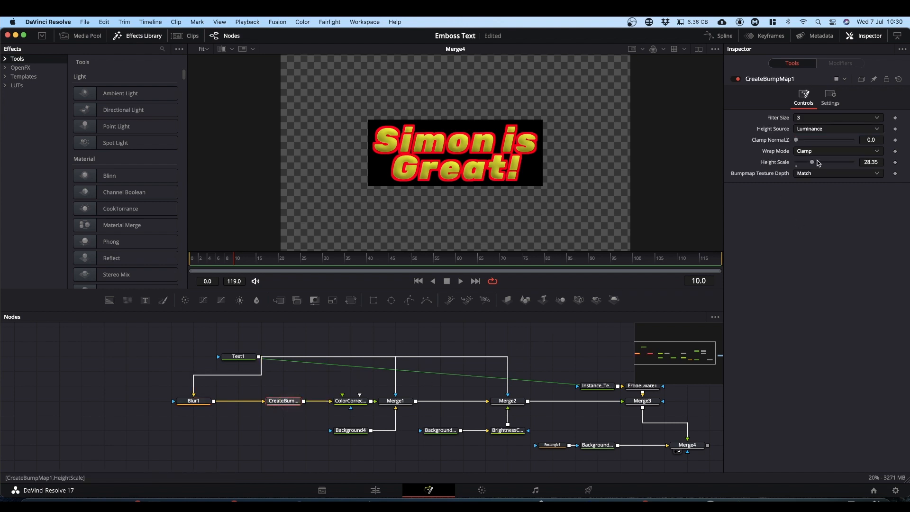
left_click_drag(814, 164, 820, 164)
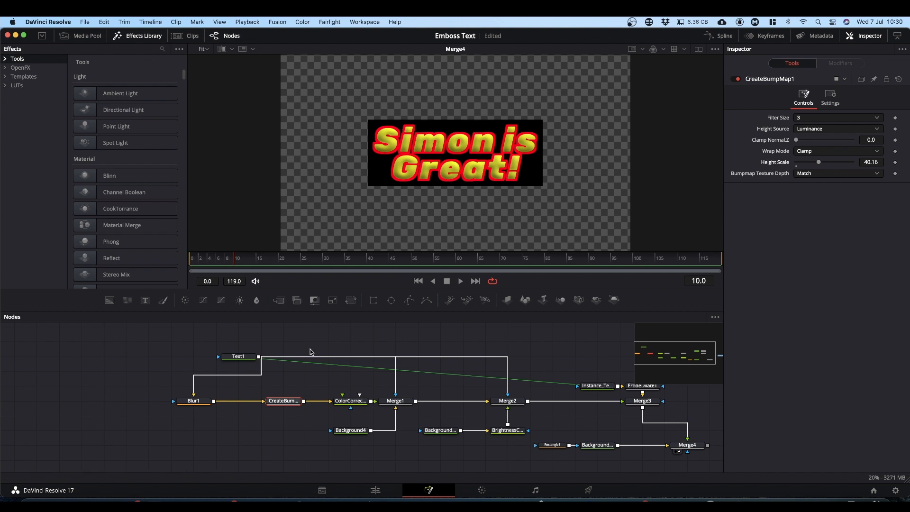
left_click_drag(607, 350, 489, 349)
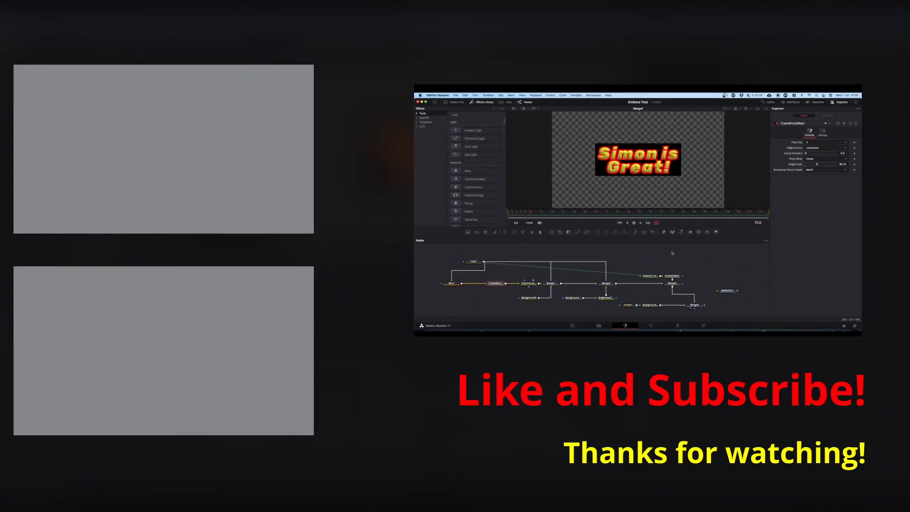
scroll(673, 254, "down", 1)
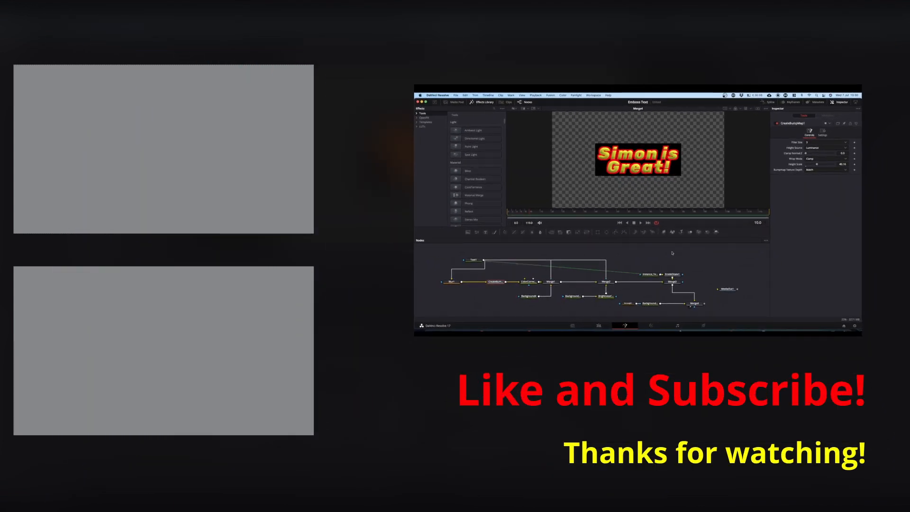